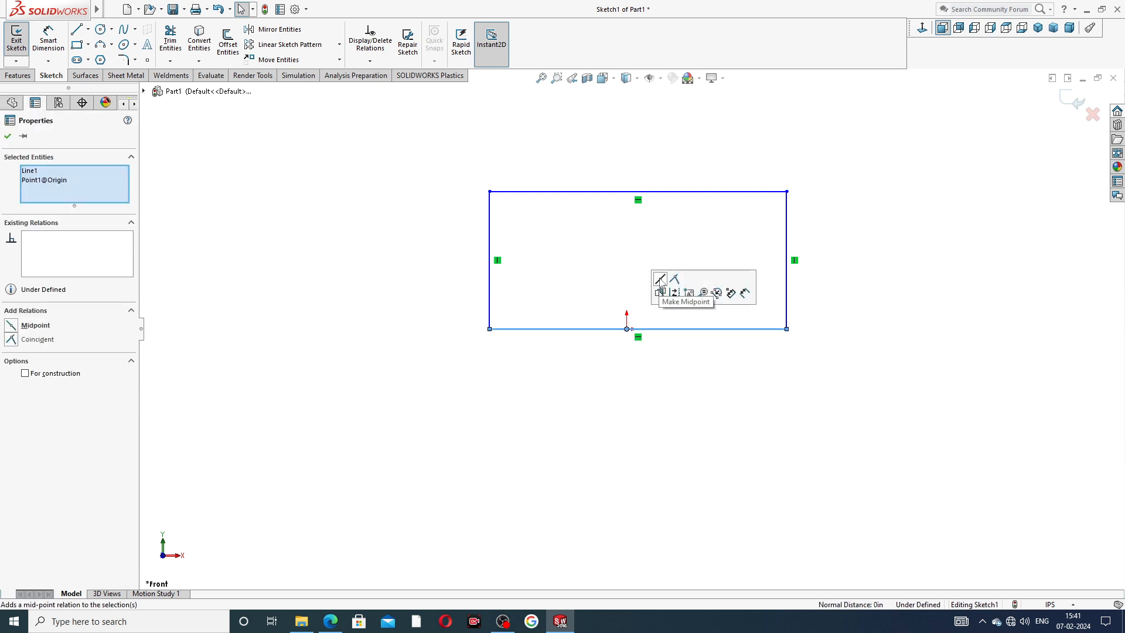
# - Make the origin the midpoint of the rectangle's bottom line and dimension the rectangle's width at 2.75 in
pyautogui.click(661, 279)
pyautogui.click(839, 225)
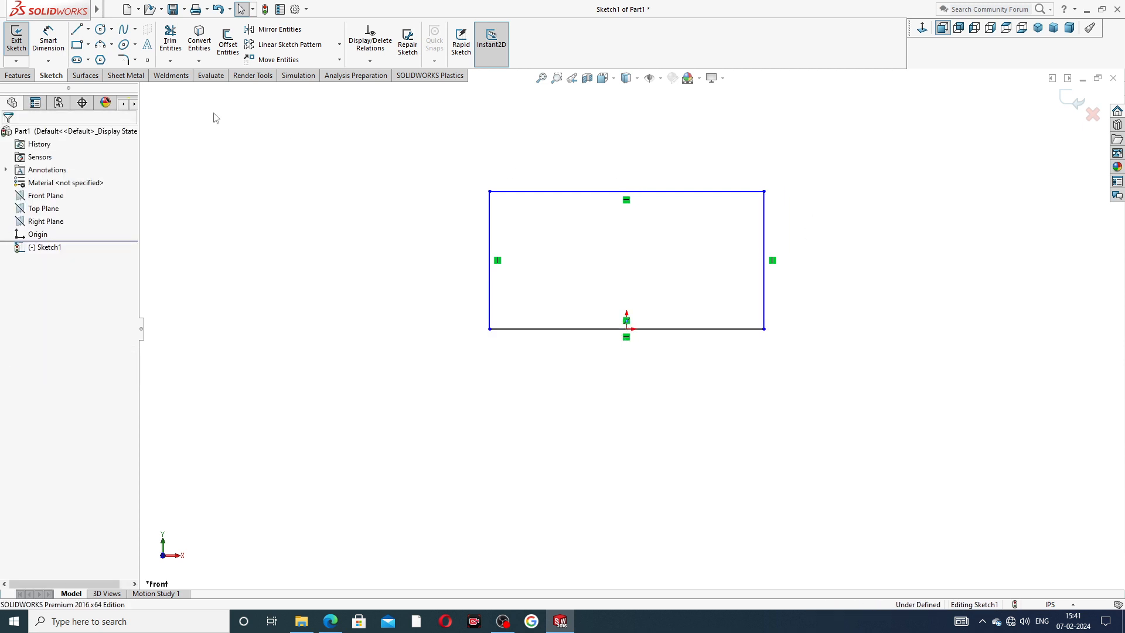
pyautogui.click(48, 39)
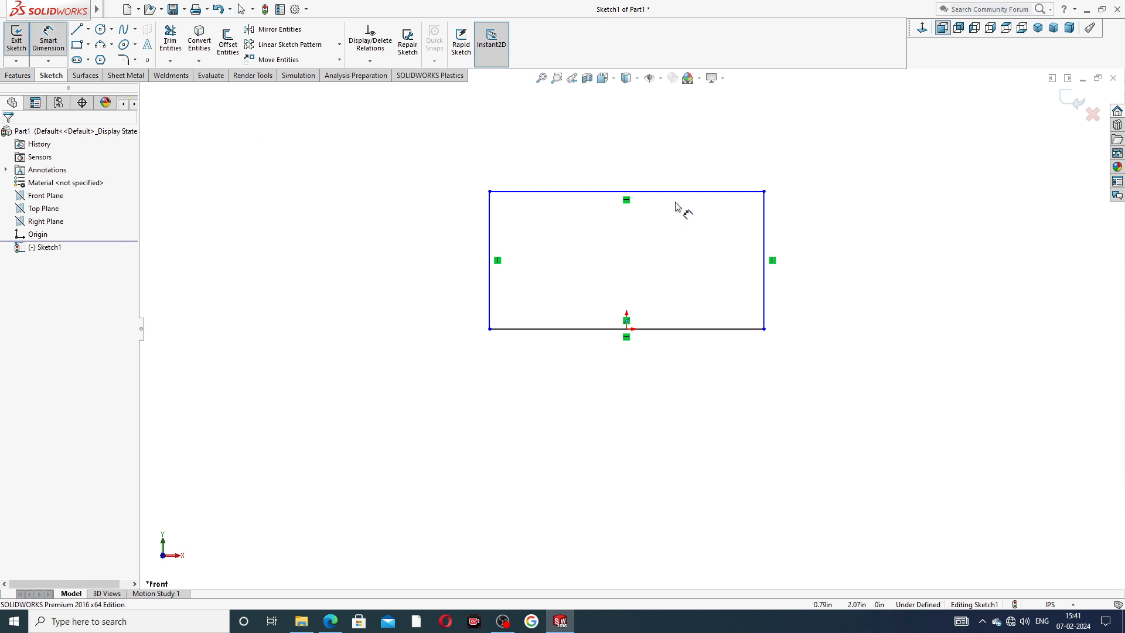
pyautogui.click(675, 193)
pyautogui.click(645, 174)
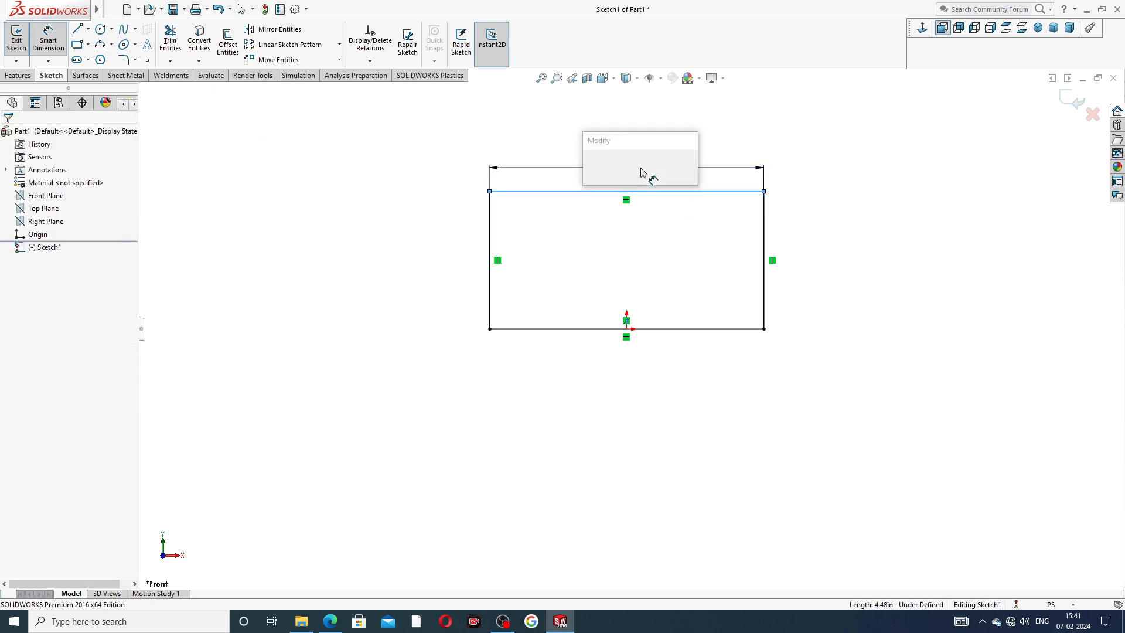
pyautogui.write('2.')
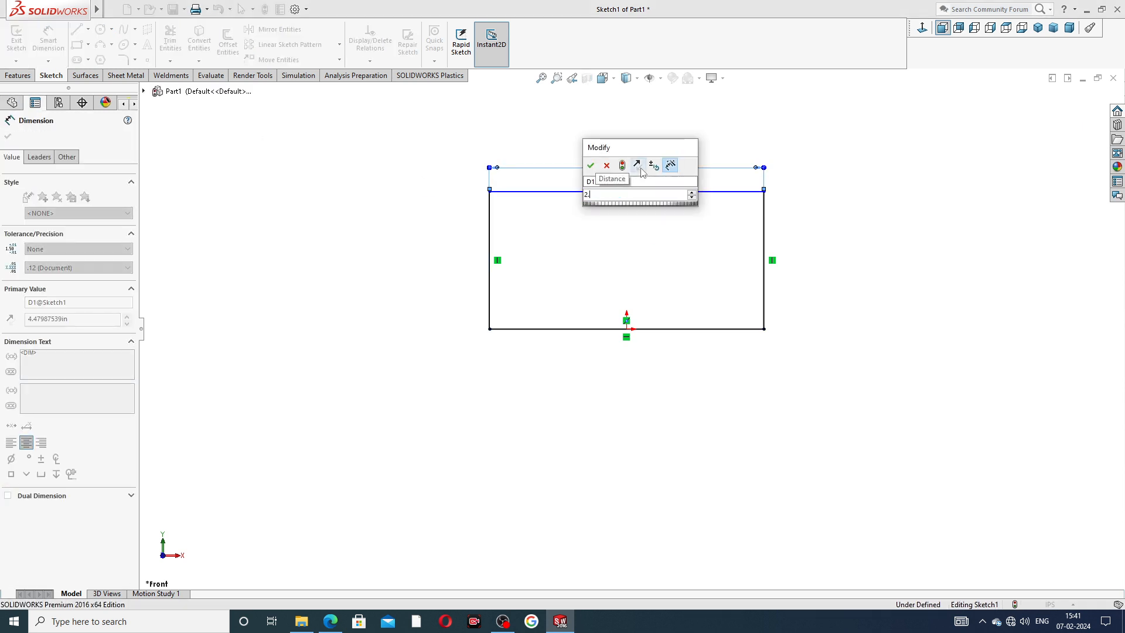
pyautogui.write('75')
pyautogui.press('Return')
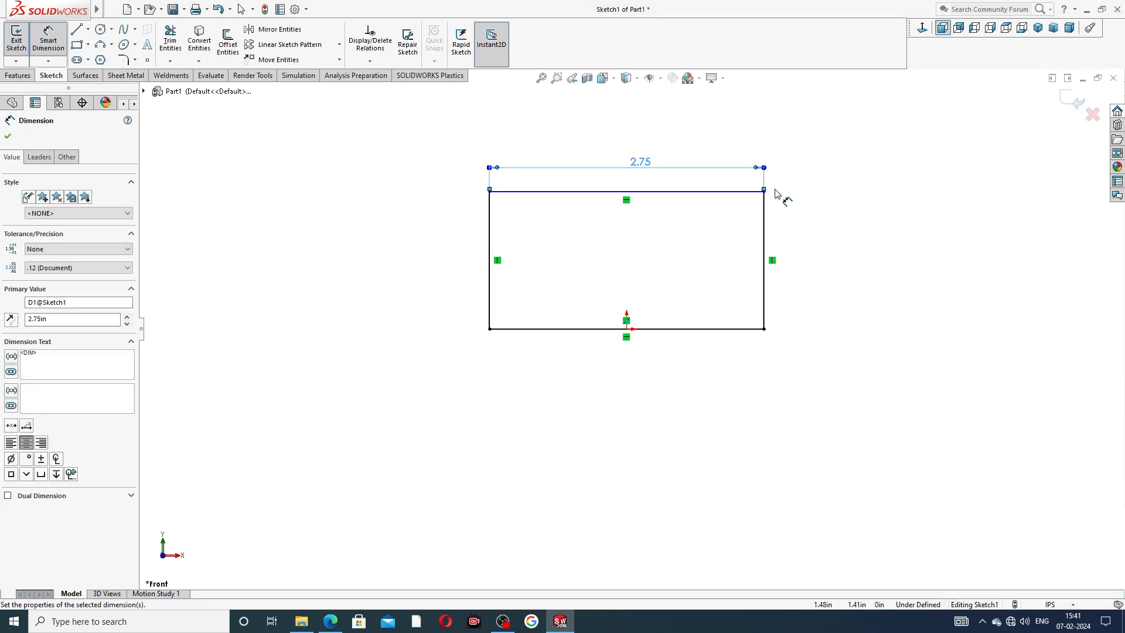
# - Dimension the rectangle's height at 1.75 in and move that dimension closer to the rectangle
pyautogui.click(764, 223)
pyautogui.click(803, 240)
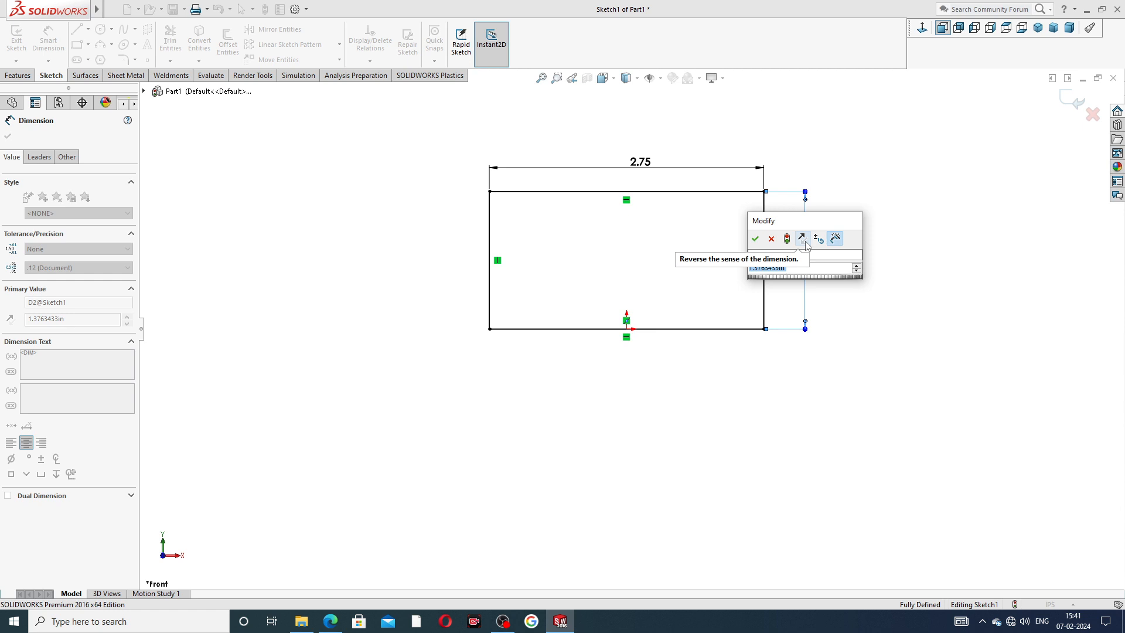
pyautogui.write('1.75')
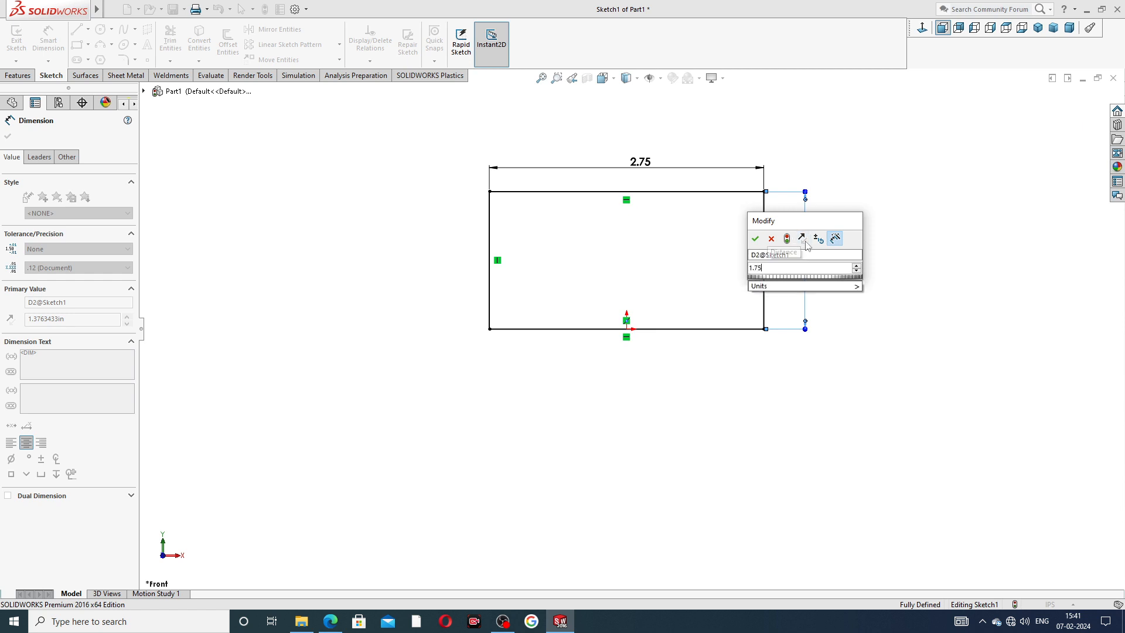
pyautogui.press('Return')
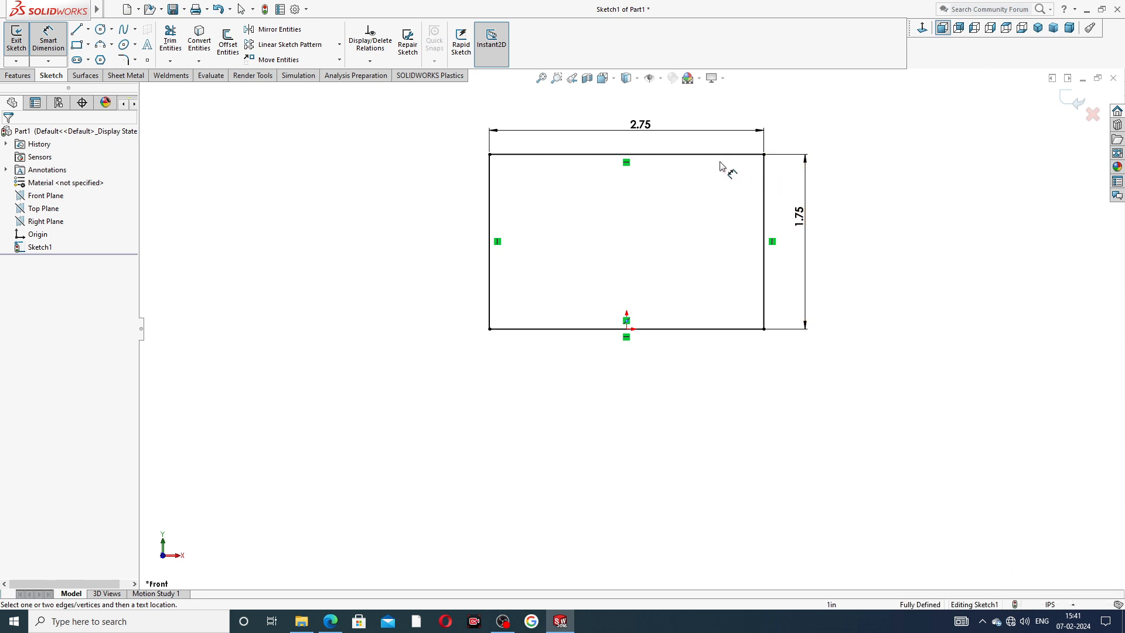
pyautogui.scroll(2, 691, 176)
pyautogui.scroll(-4, 700, 281)
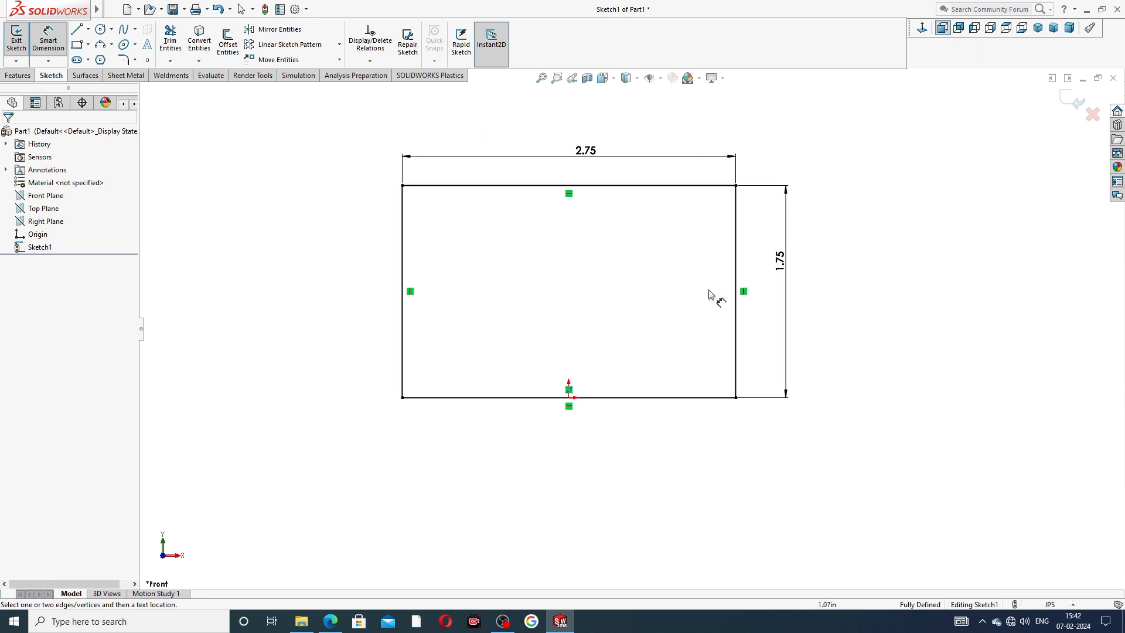
pyautogui.moveTo(784, 267); pyautogui.dragTo(765, 300)
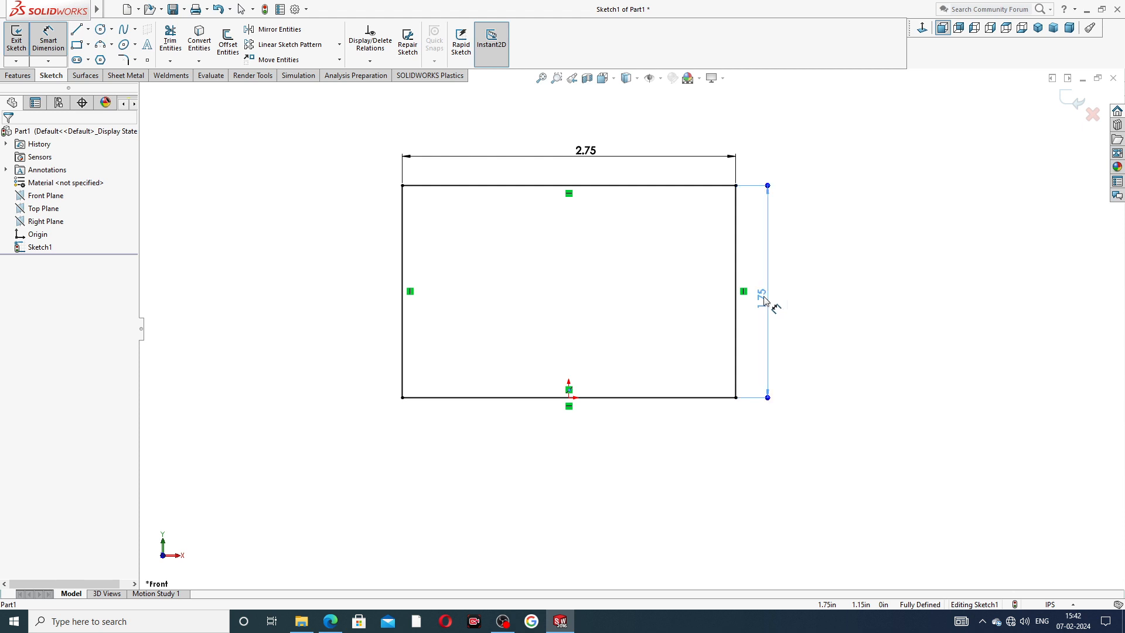
pyautogui.rightClick(842, 176)
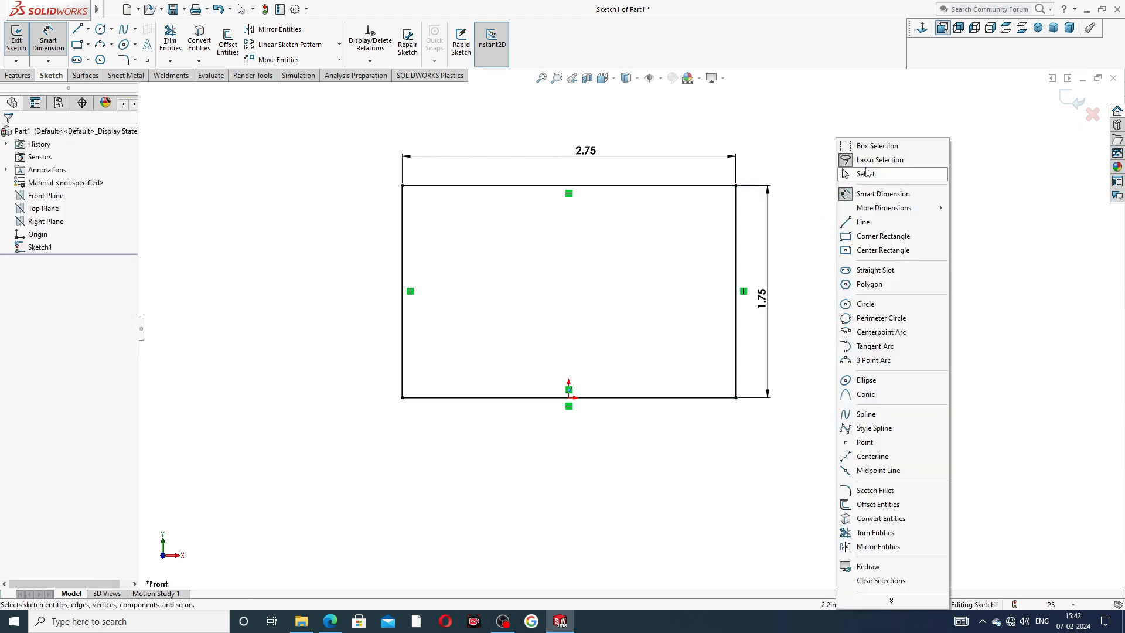
pyautogui.click(867, 174)
# - Extrude the rectangle Blind 0.19 in in the reversed direction, checking the thickness against the jaw plate PDF drawing in the browser
pyautogui.click(18, 75)
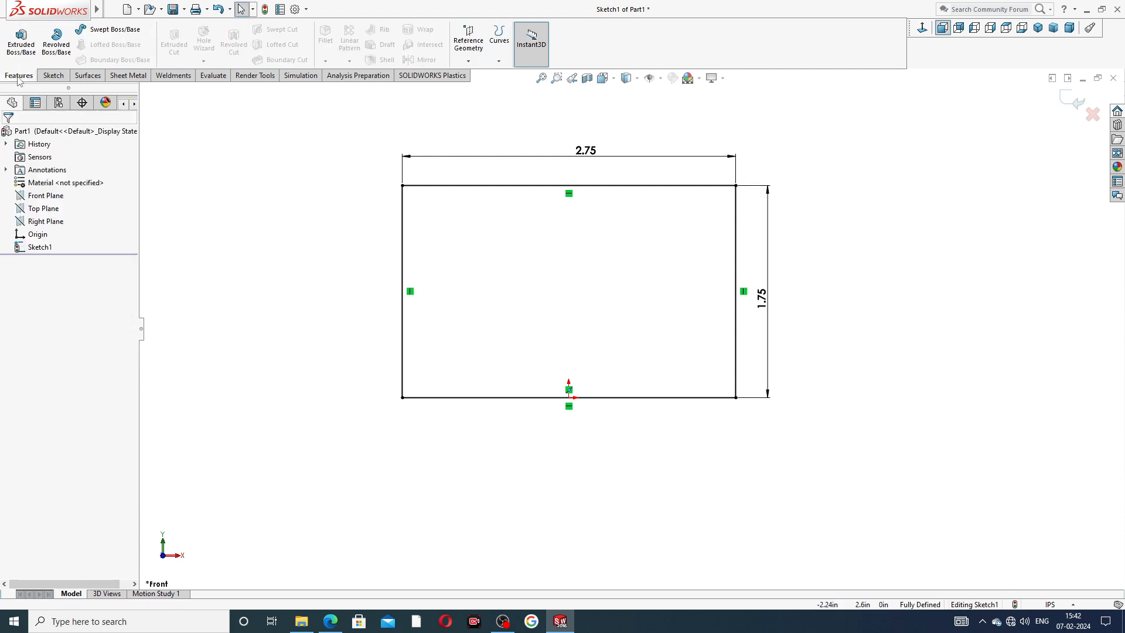
pyautogui.click(21, 43)
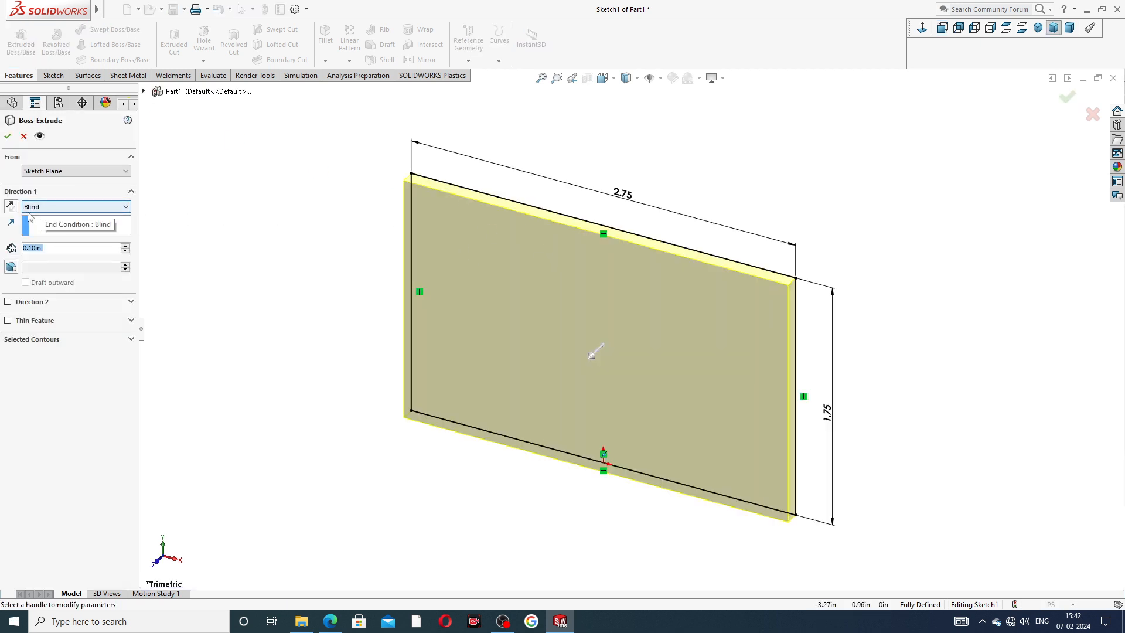
pyautogui.click(11, 206)
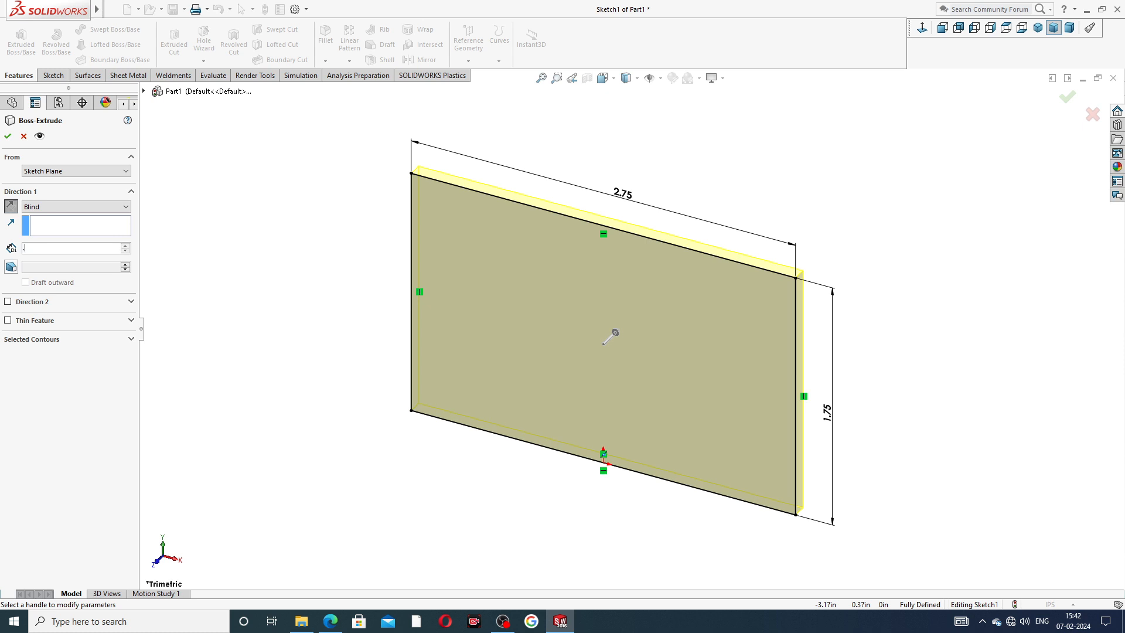
pyautogui.write('19')
pyautogui.press('Return')
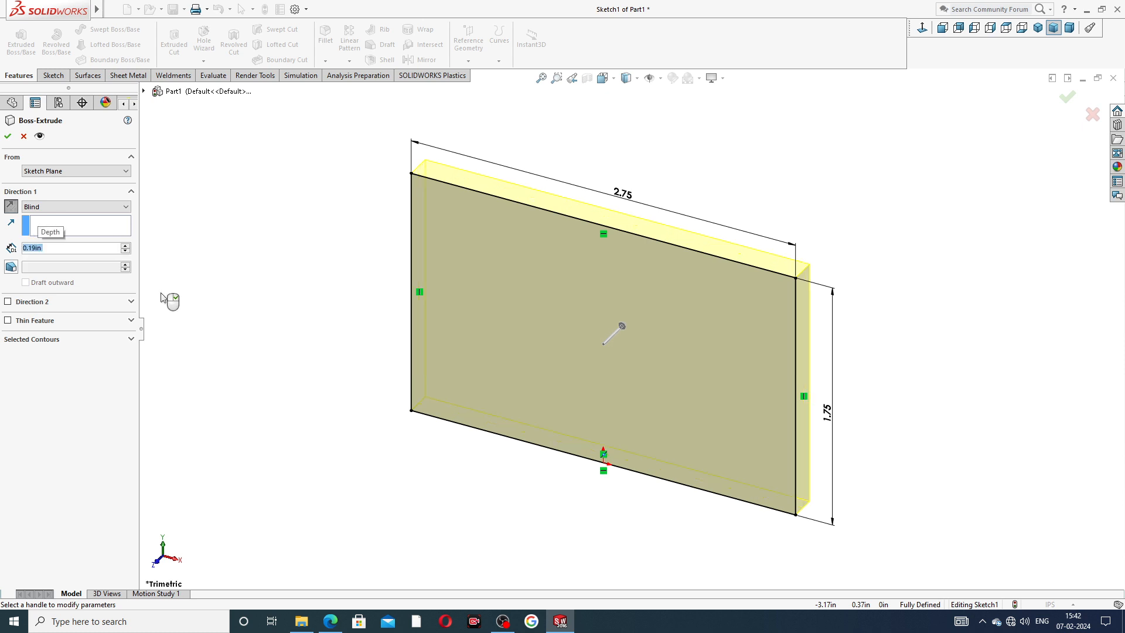
pyautogui.click(330, 621)
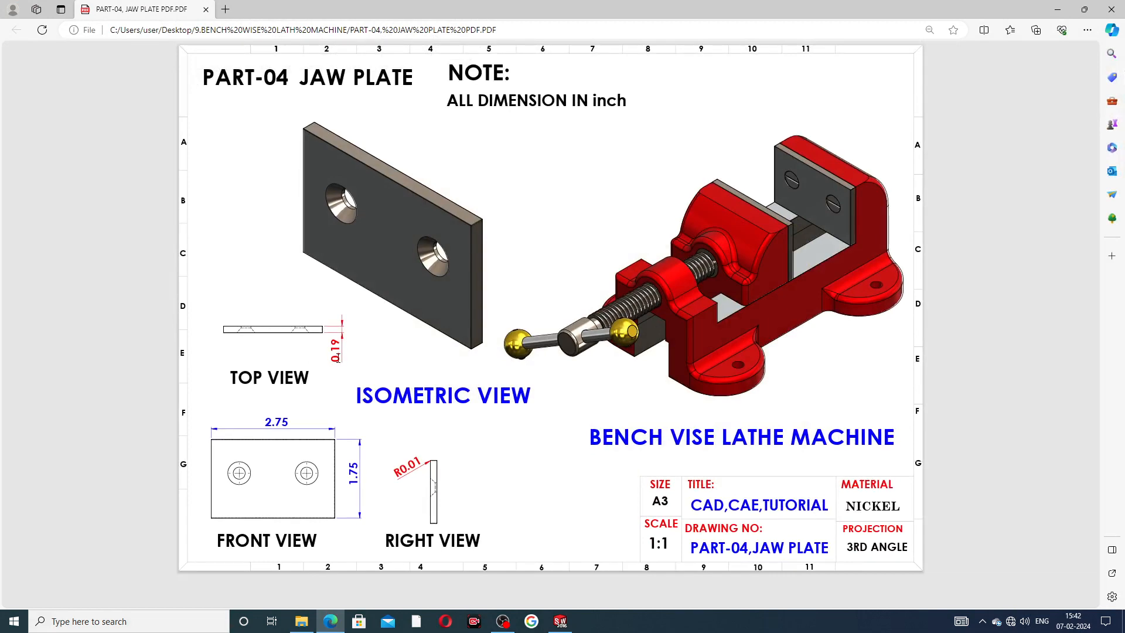
pyautogui.click(330, 621)
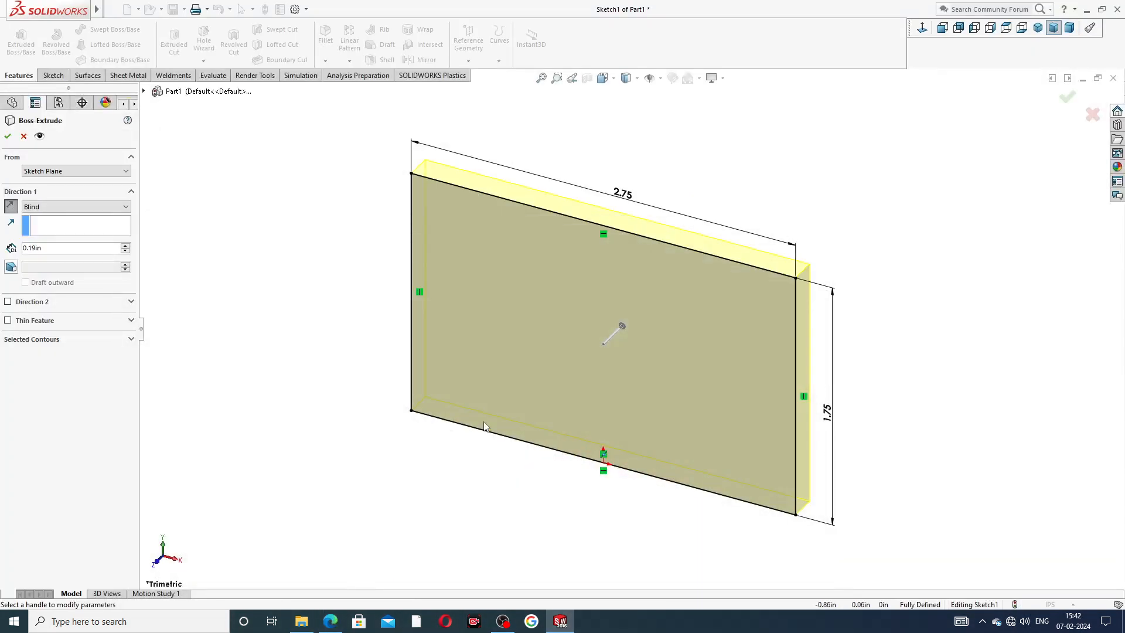
pyautogui.click(8, 136)
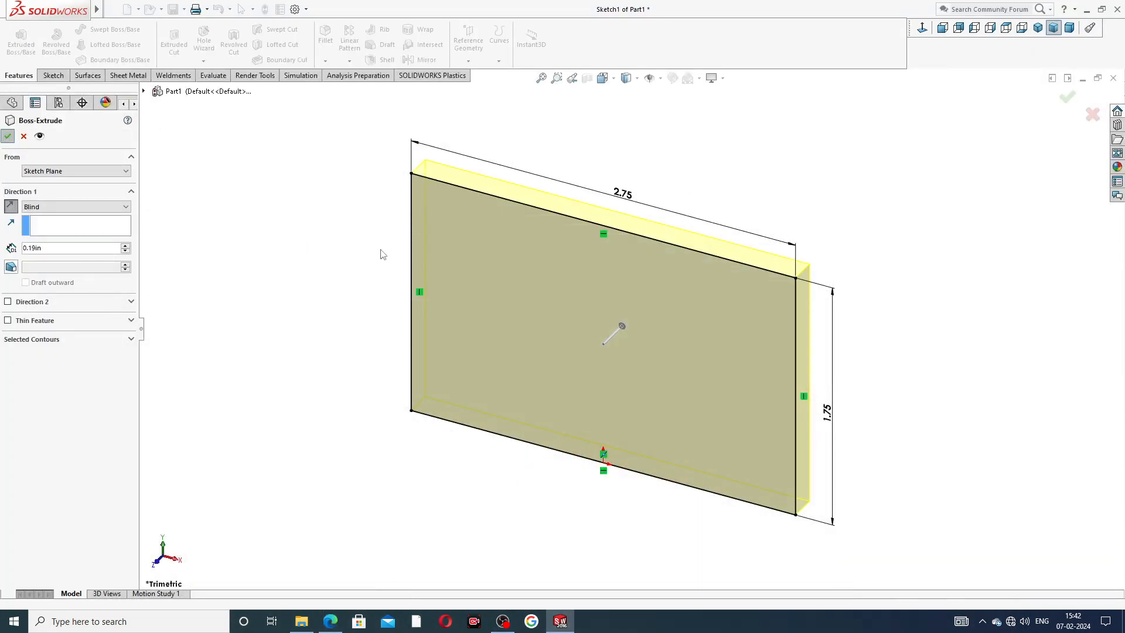
# - Change the display scene used for the extruded plate
pyautogui.moveTo(762, 317); pyautogui.dragTo(785, 266, button='middle')
pyautogui.click(700, 78)
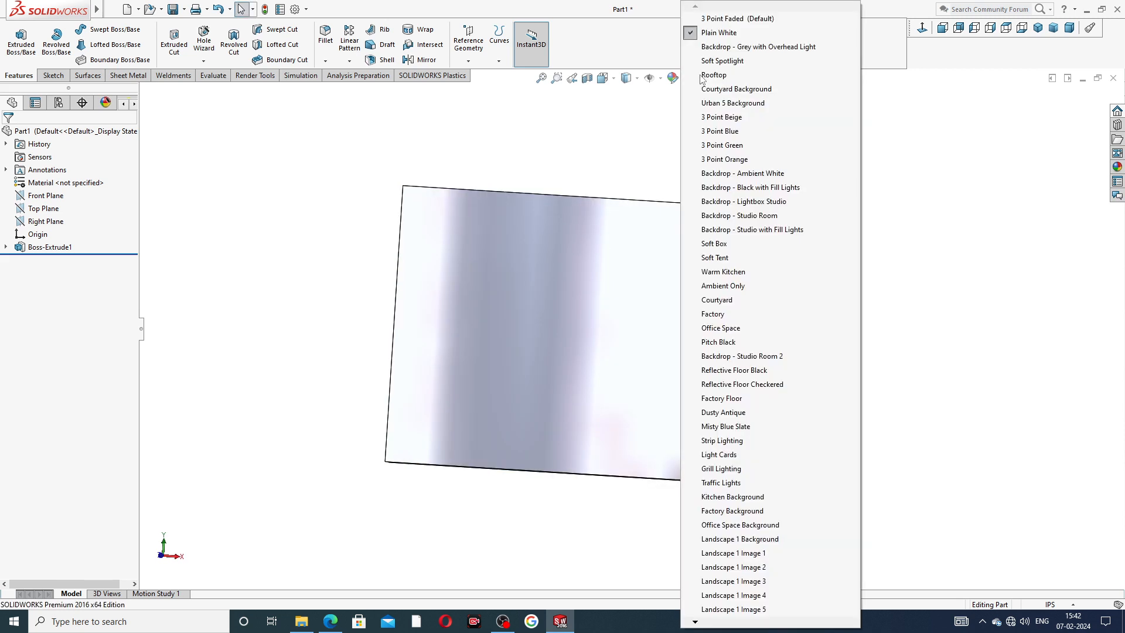
pyautogui.click(762, 251)
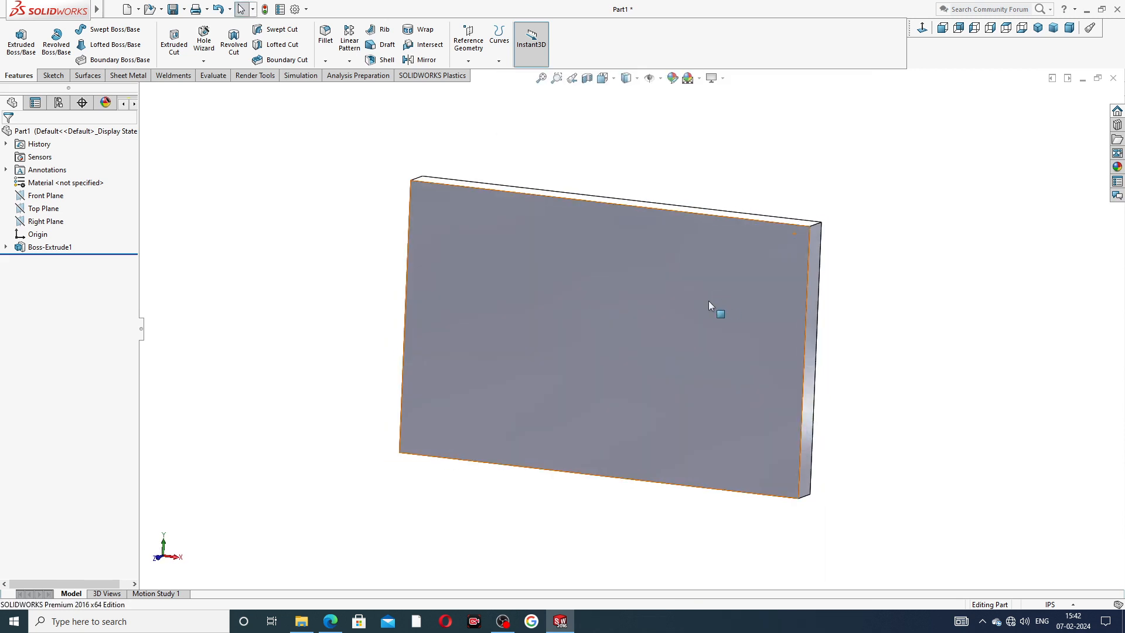
# - Set up a Hole Wizard countersink on the plate's front face: ANSI Inch, Flat Head Screw (82), size 1/4, Normal fit, Through All
pyautogui.click(624, 296)
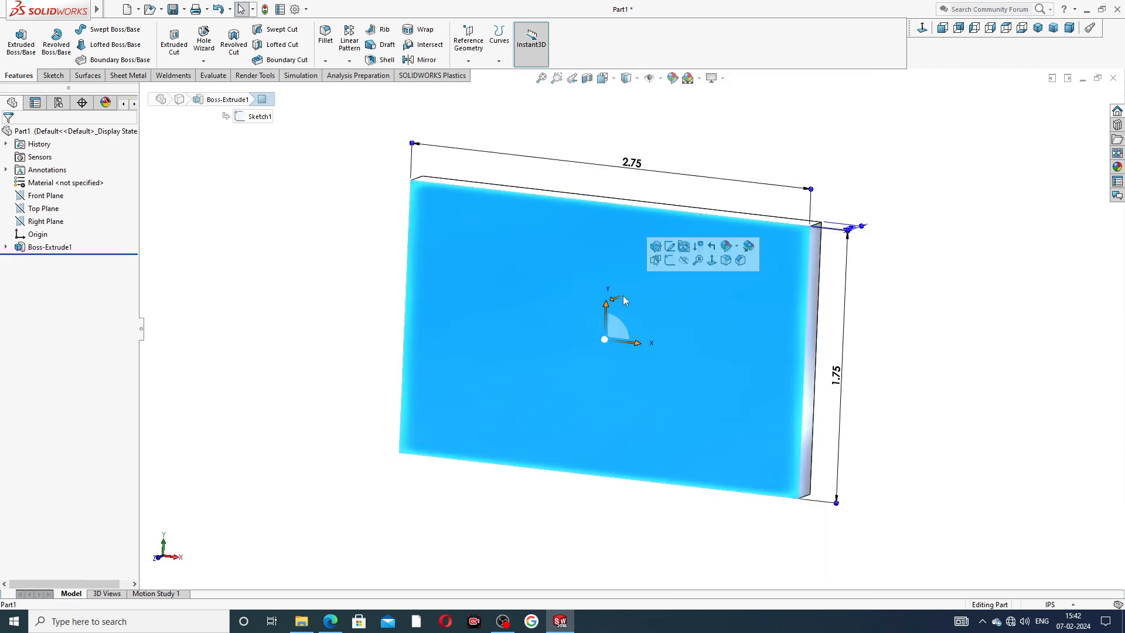
pyautogui.click(923, 27)
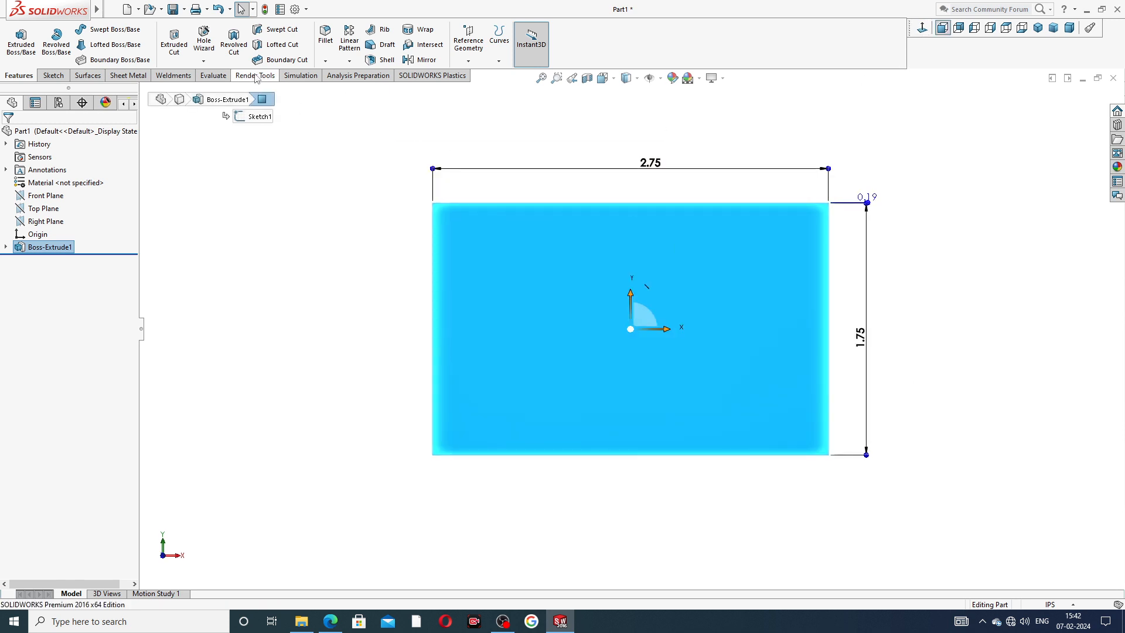
pyautogui.click(204, 39)
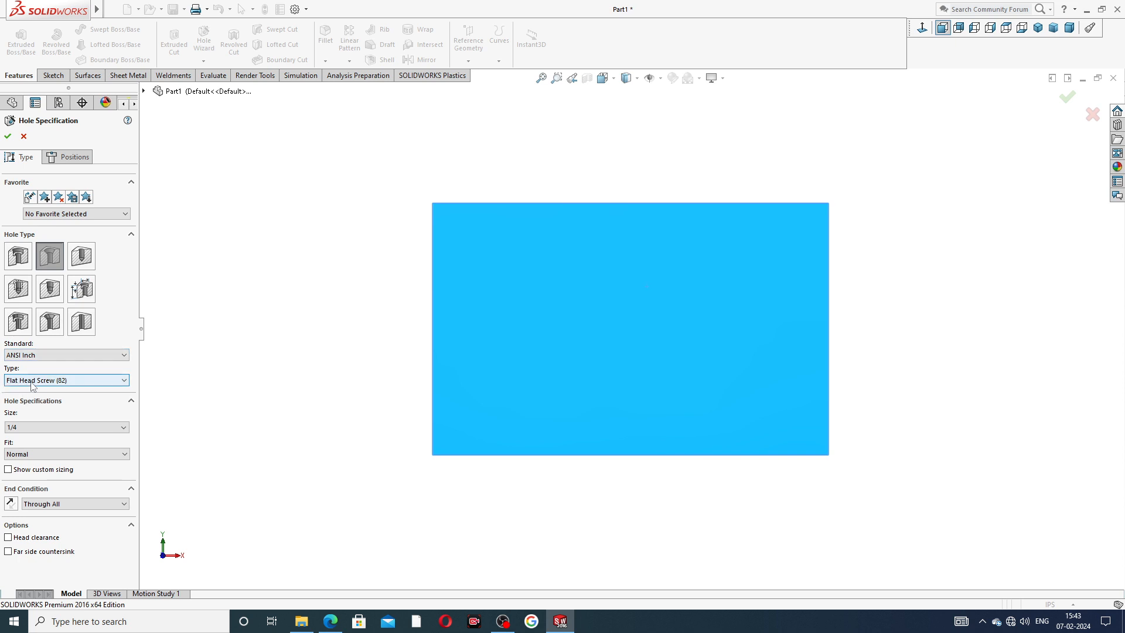
pyautogui.click(76, 381)
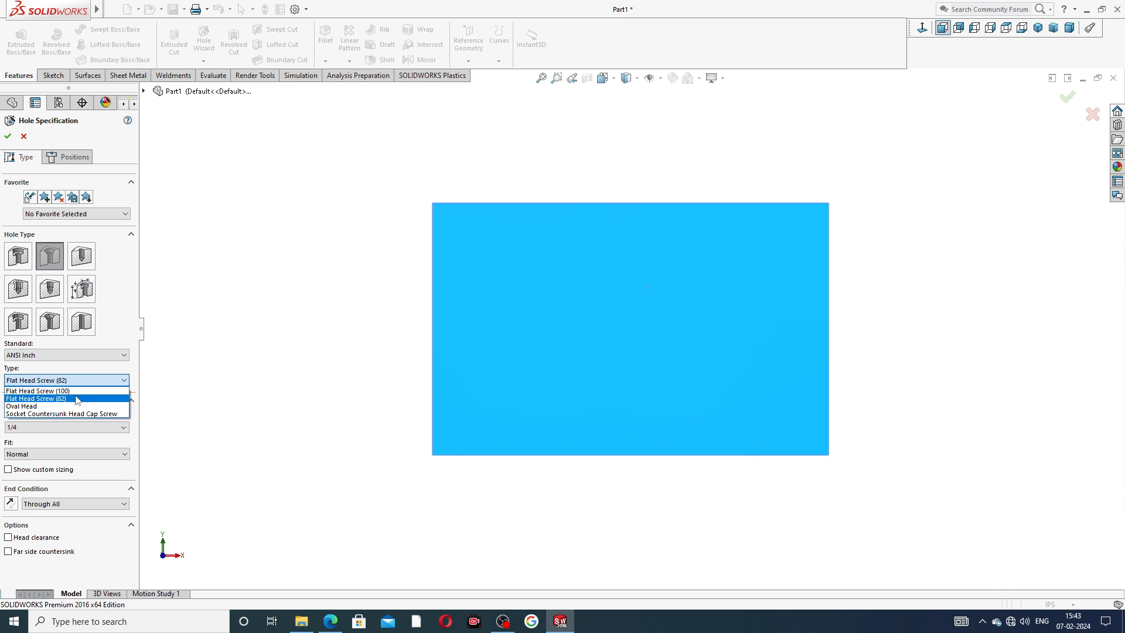
pyautogui.click(77, 399)
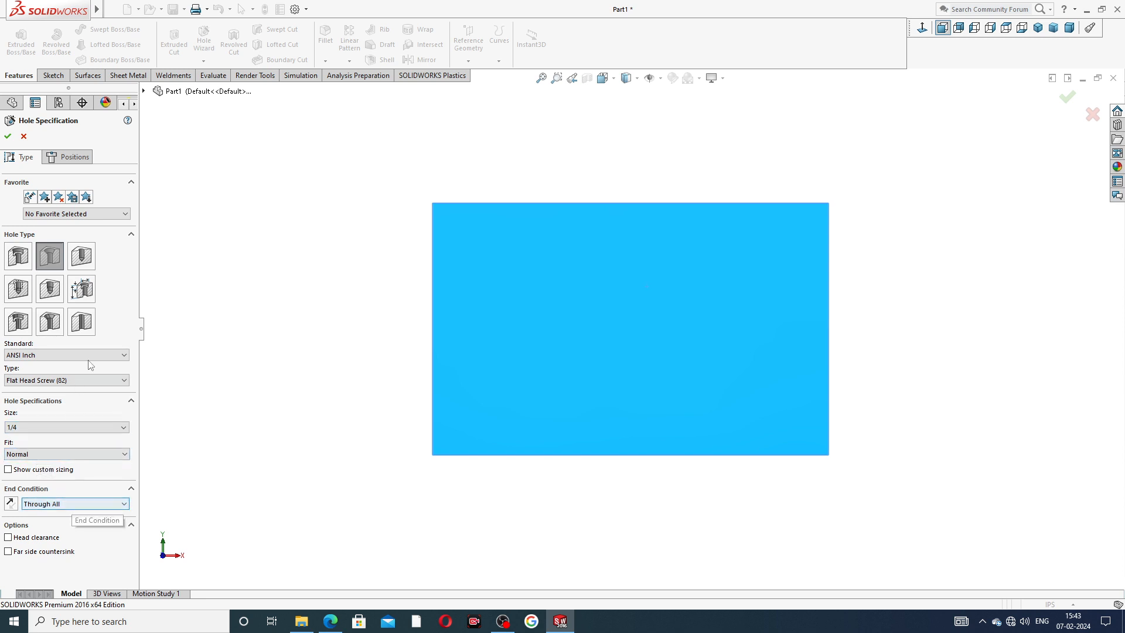
# - In the hole position sketch, draw a vertical centerline about 0.94 in long upward from the origin
pyautogui.click(71, 156)
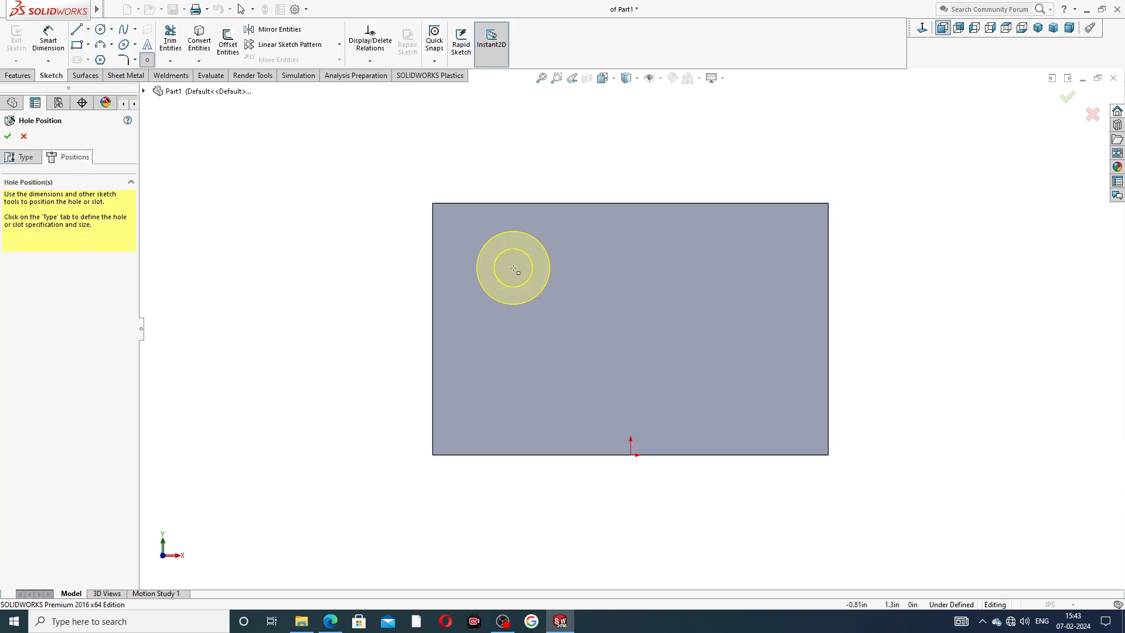
pyautogui.click(89, 30)
pyautogui.click(106, 58)
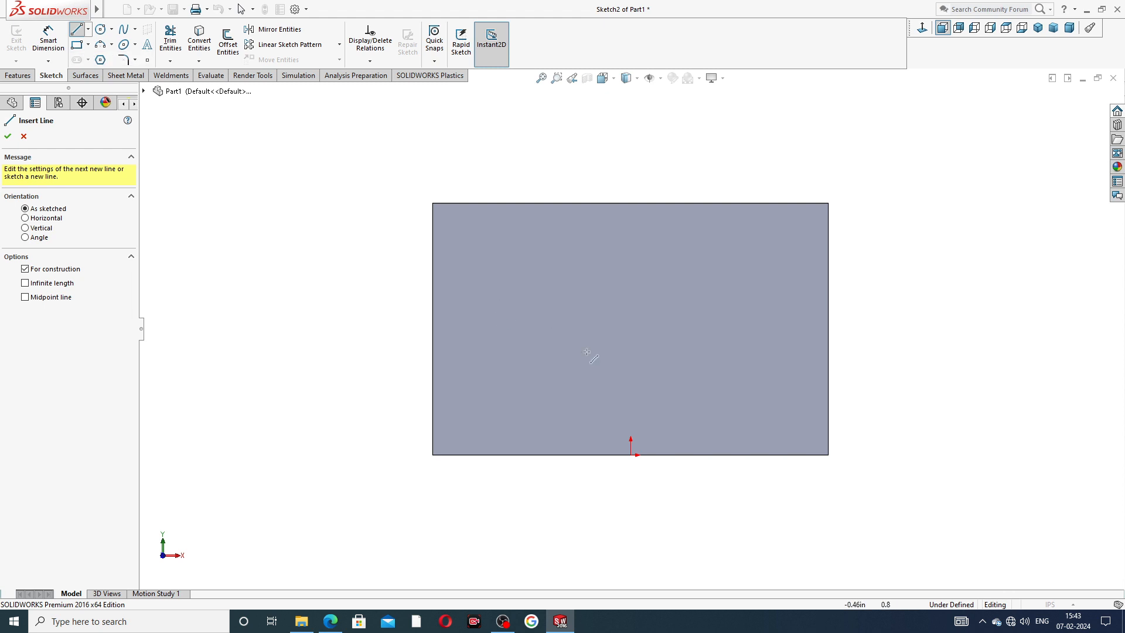
pyautogui.click(631, 455)
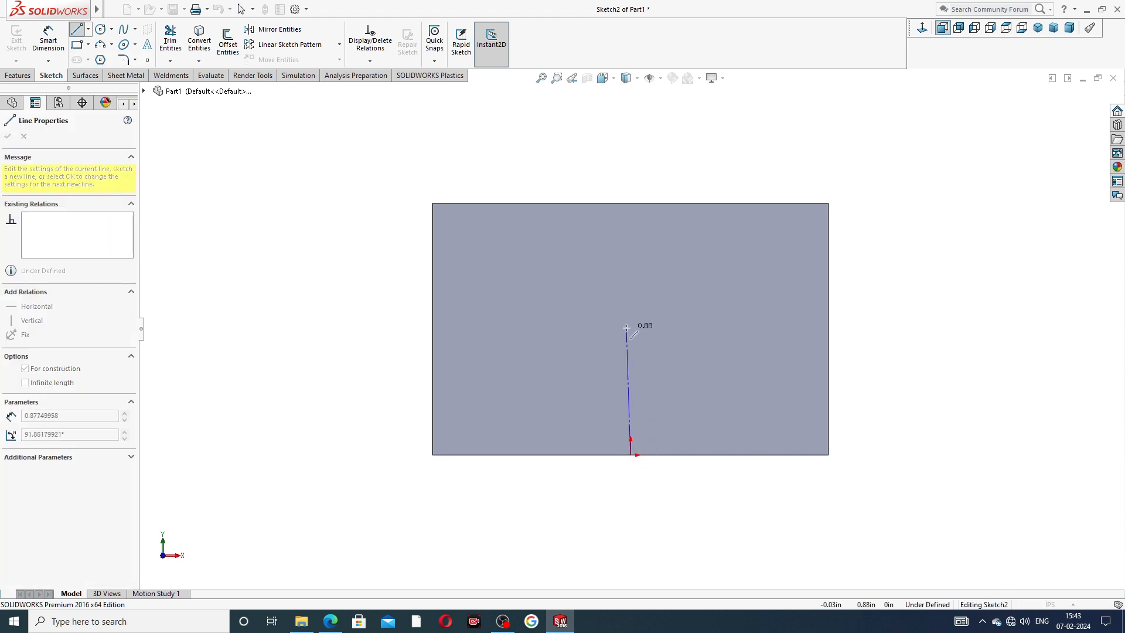
pyautogui.click(678, 313)
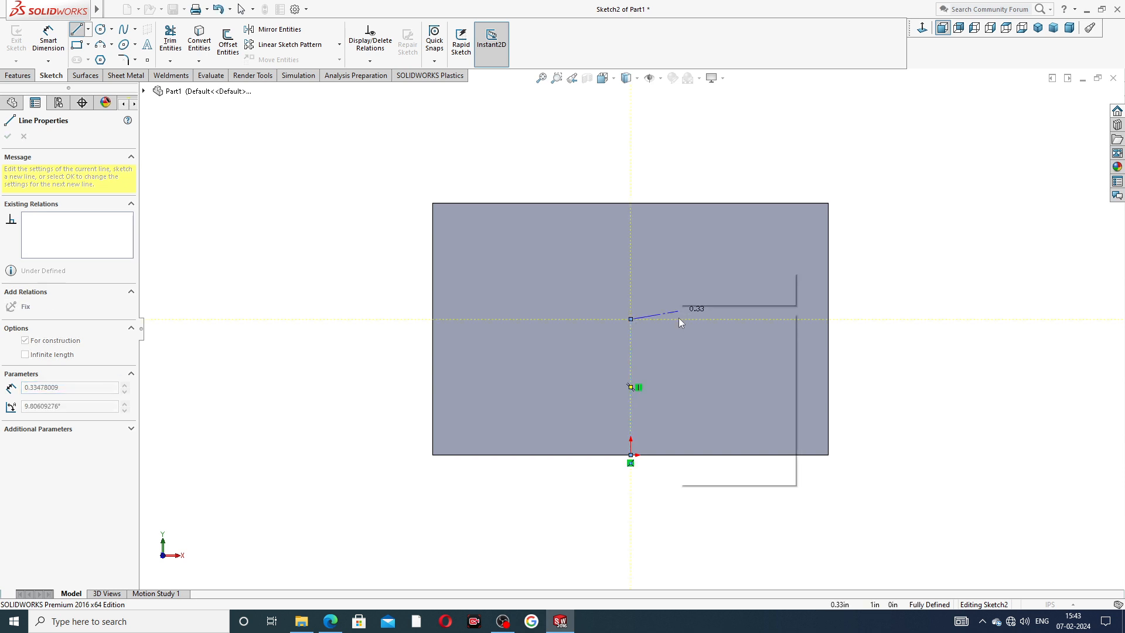
pyautogui.rightClick(679, 318)
pyautogui.click(697, 322)
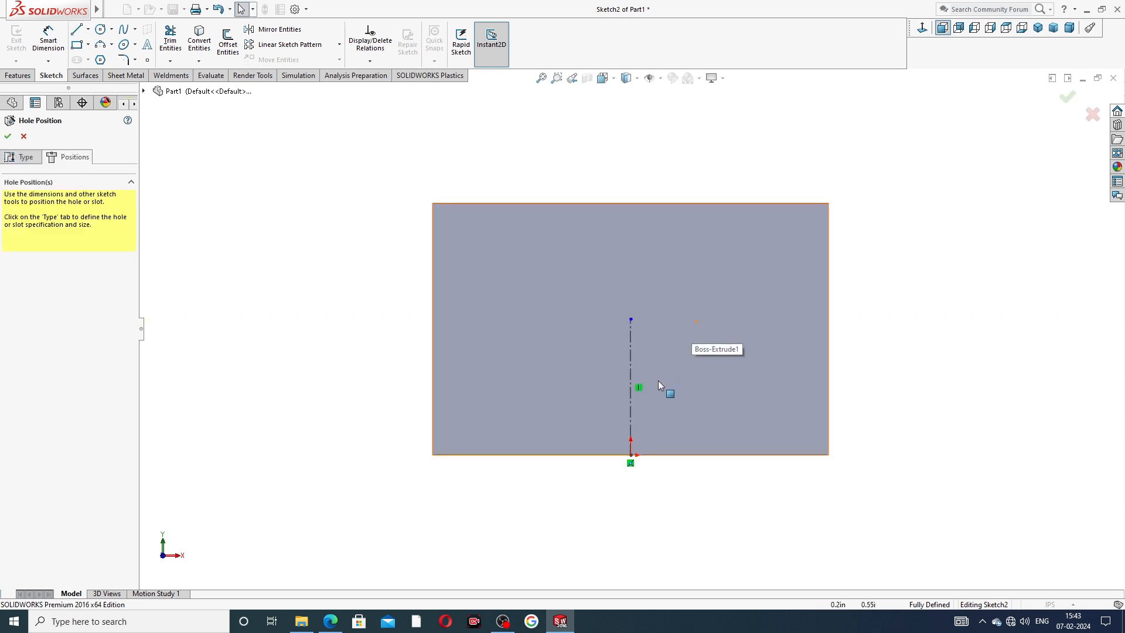
pyautogui.scroll(-1, 641, 409)
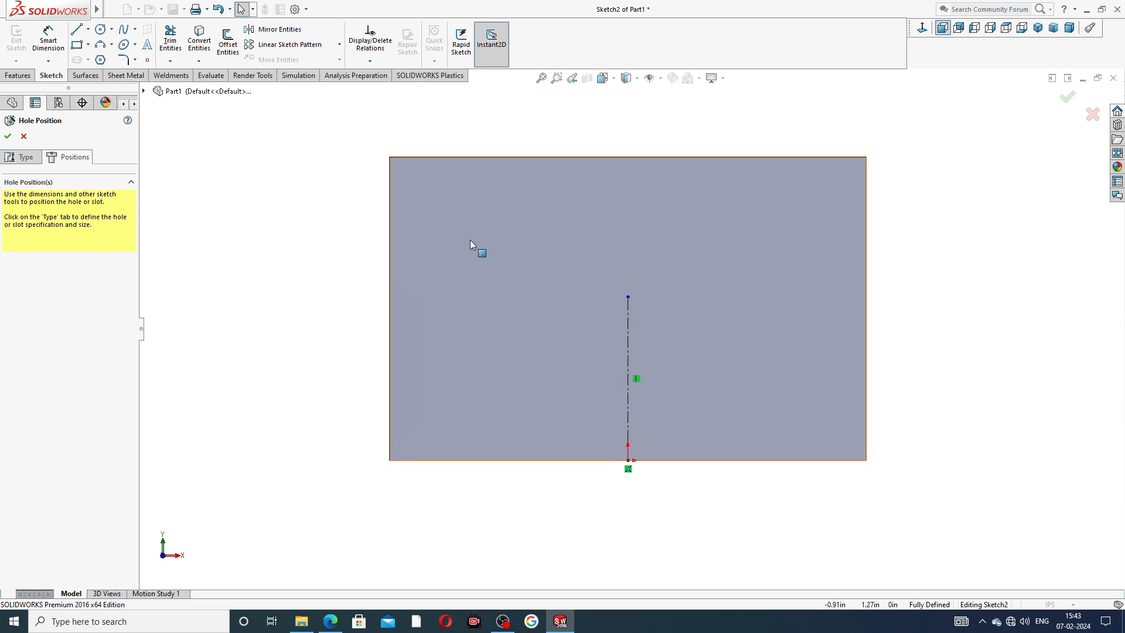
pyautogui.click(148, 61)
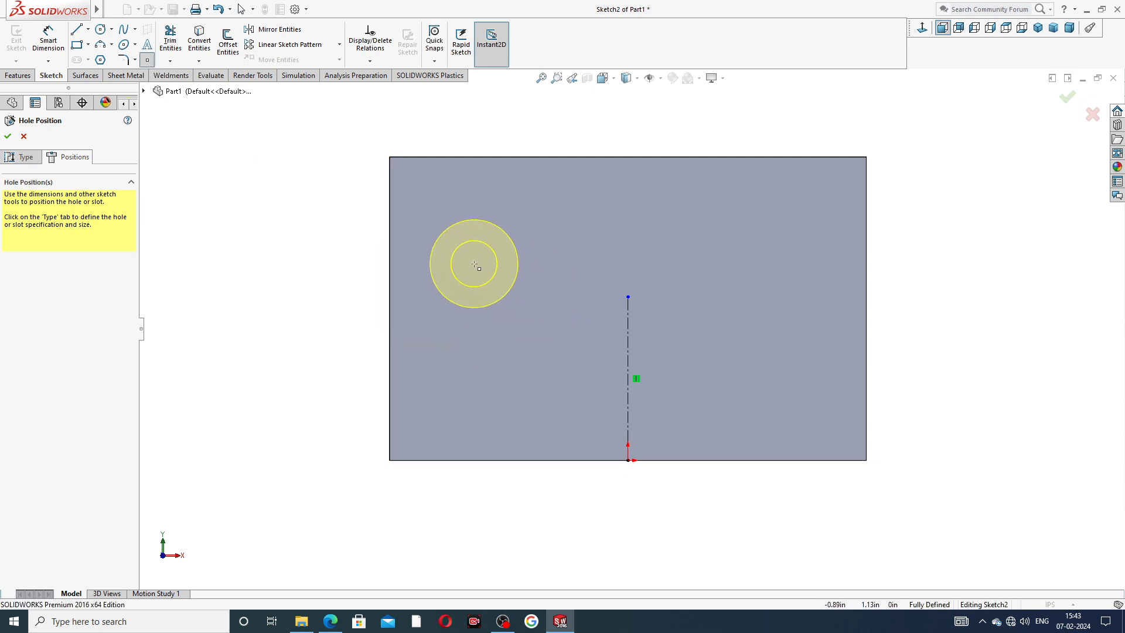
pyautogui.rightClick(288, 226)
pyautogui.click(314, 235)
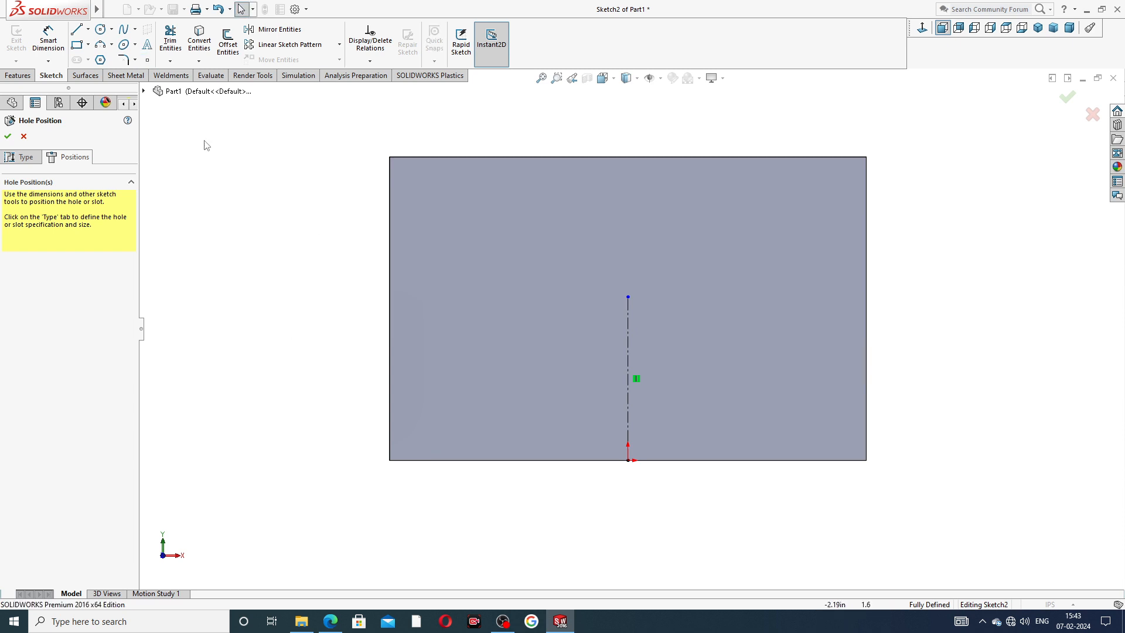
# - Dimension the vertical centerline's length to 1 in
pyautogui.click(52, 46)
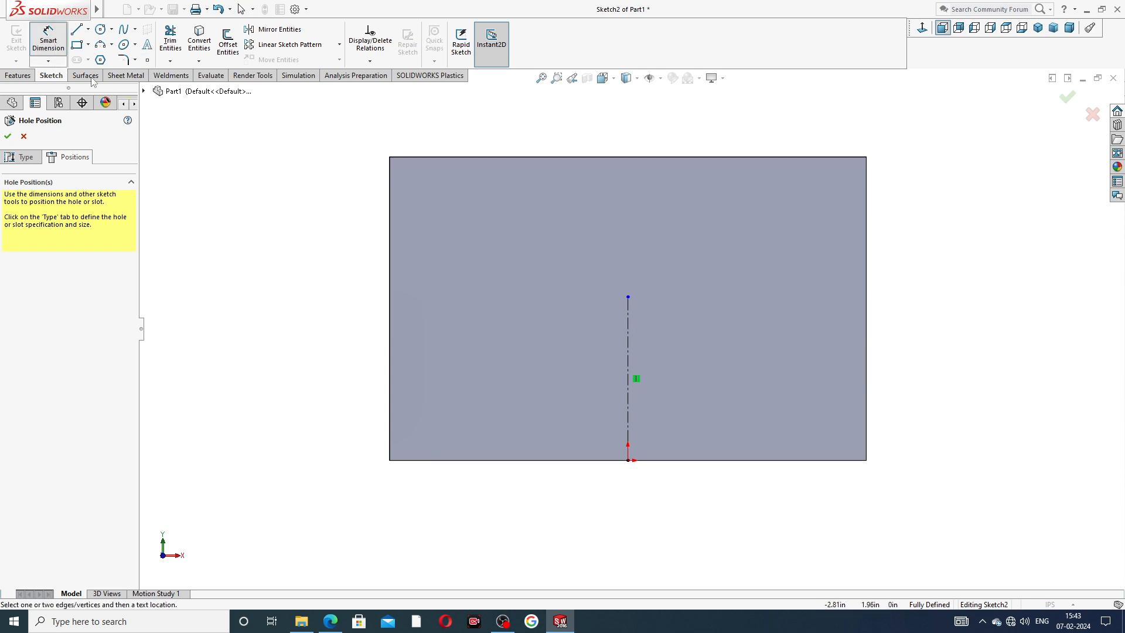
pyautogui.click(629, 337)
pyautogui.click(344, 380)
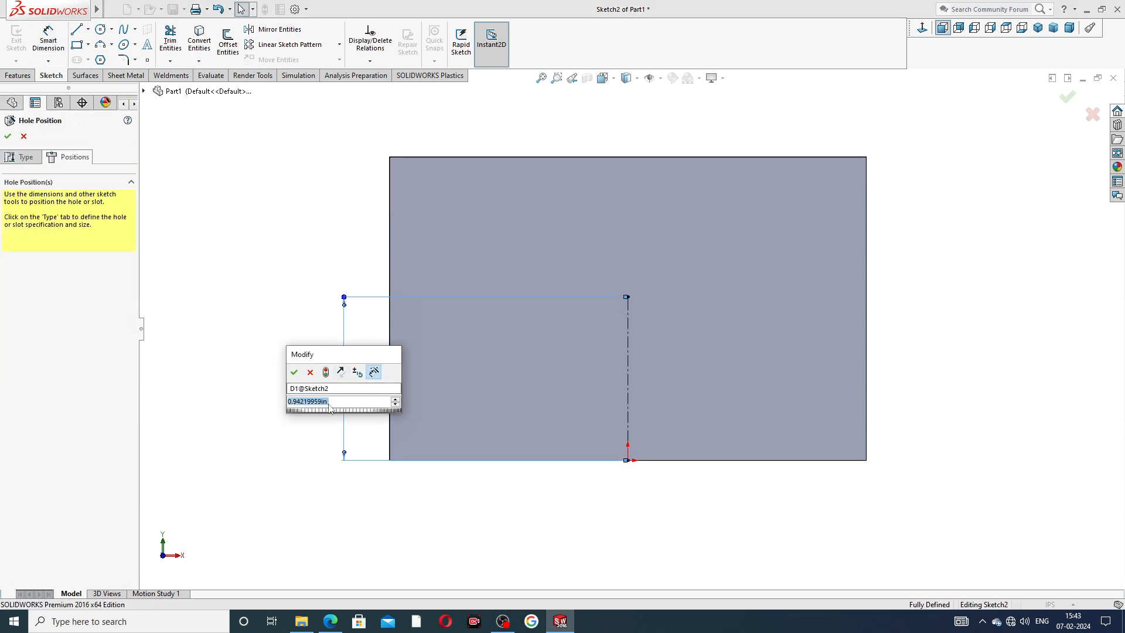
pyautogui.write('1')
pyautogui.press('Return')
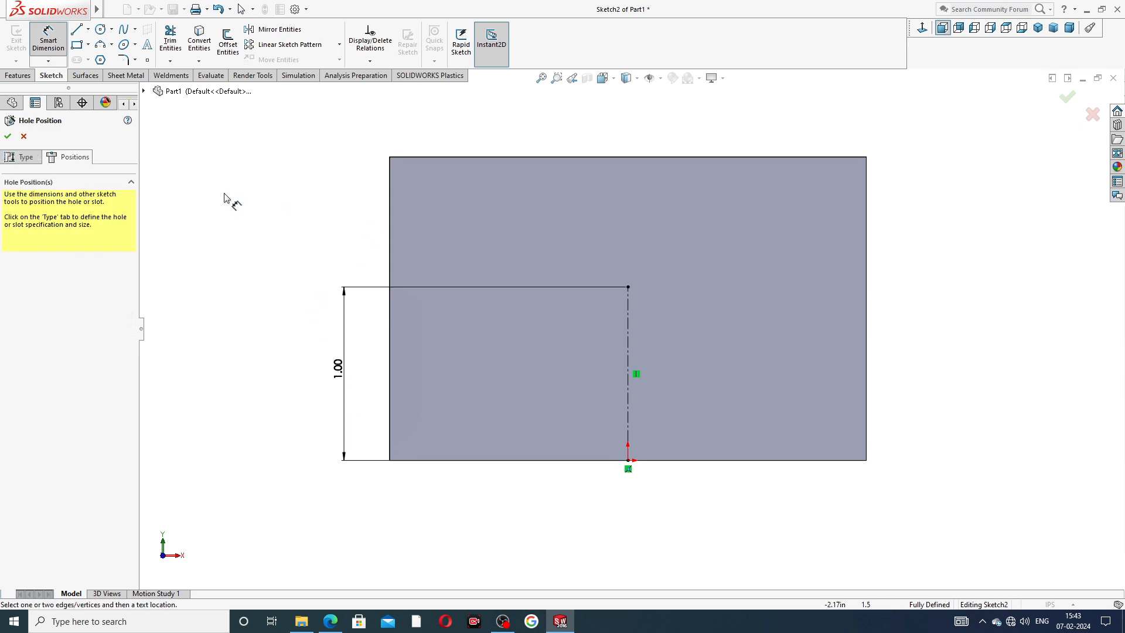
pyautogui.rightClick(231, 202)
pyautogui.click(252, 202)
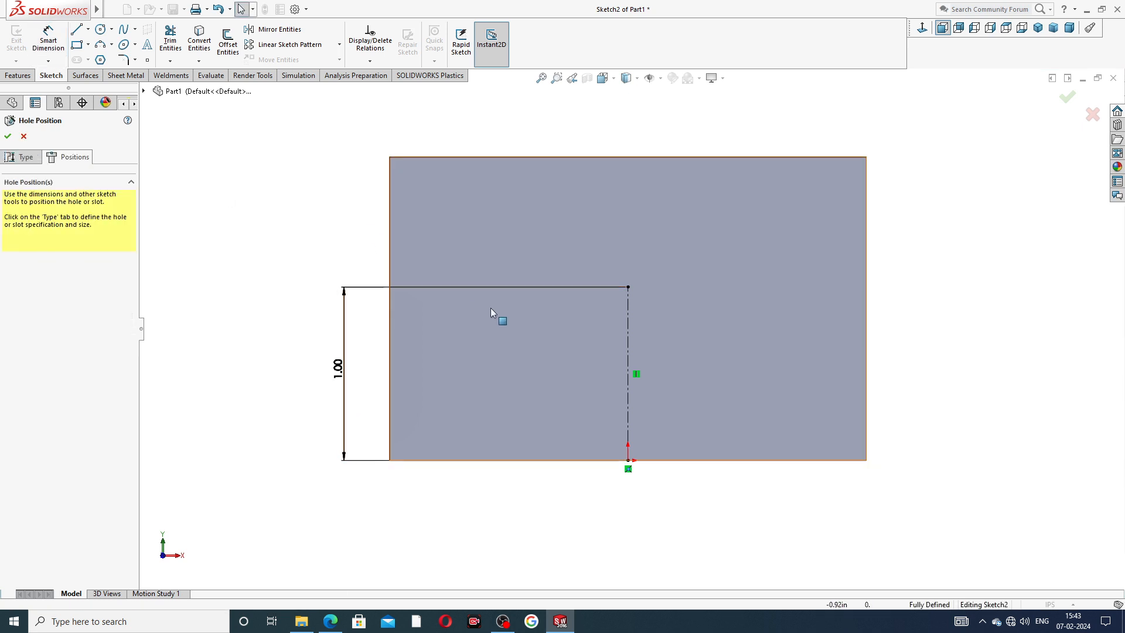
# - Place two hole points on the plate, one about 0.76 in left and one about 0.99 in right of the centerline
pyautogui.click(147, 60)
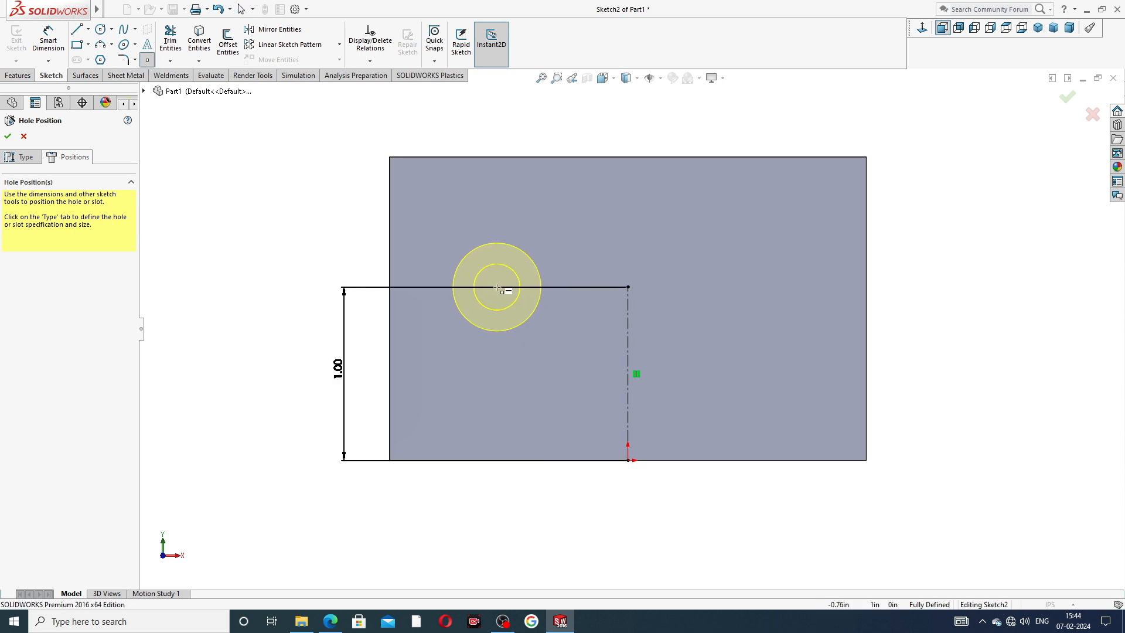
pyautogui.click(498, 288)
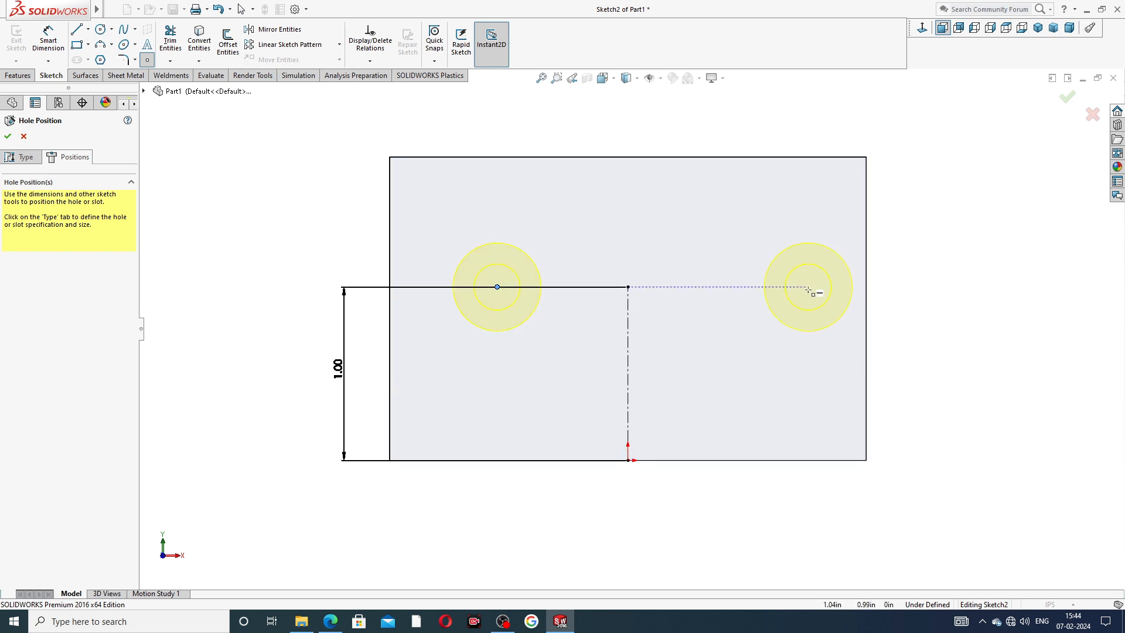
pyautogui.click(800, 311)
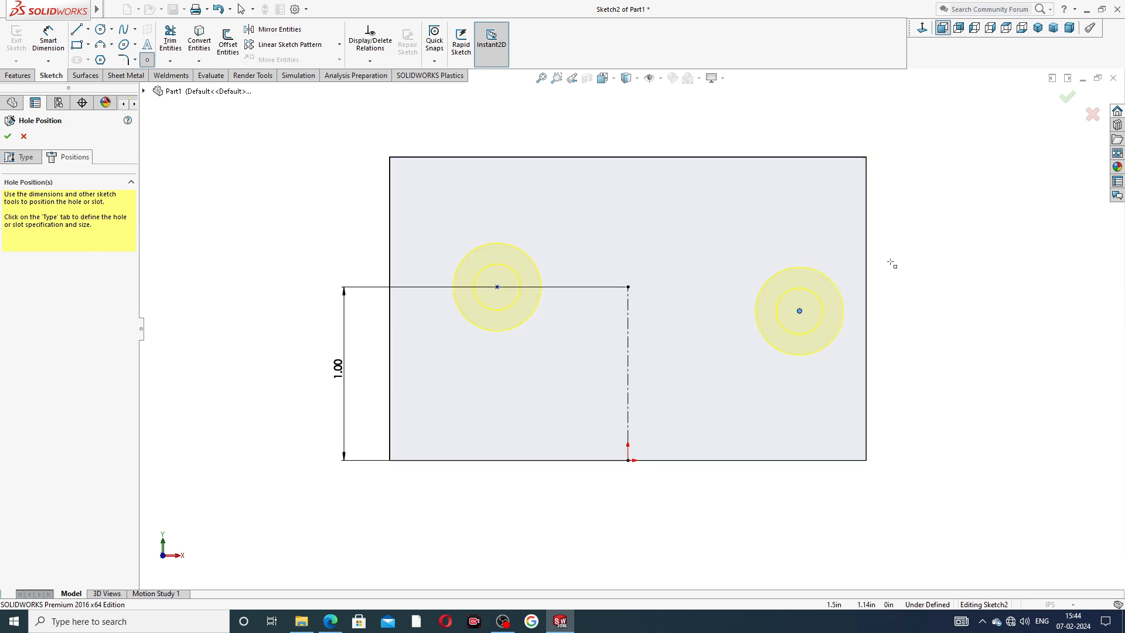
pyautogui.rightClick(897, 260)
pyautogui.click(917, 265)
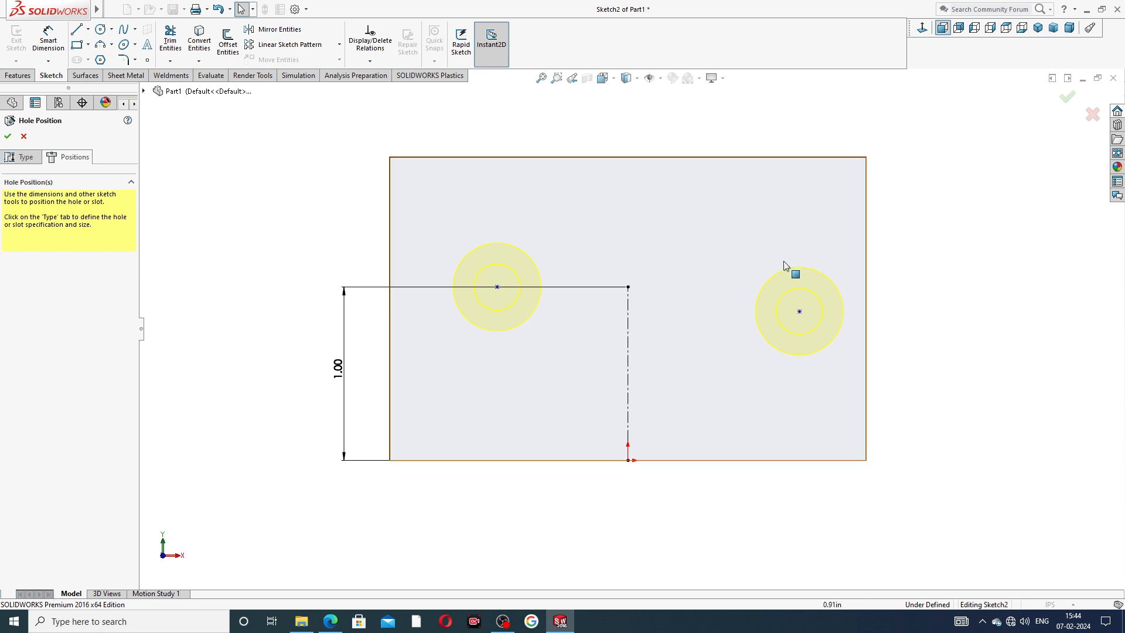
# - Align both hole points with the centerline's upper endpoint using a Horizontal relation
pyautogui.click(497, 288)
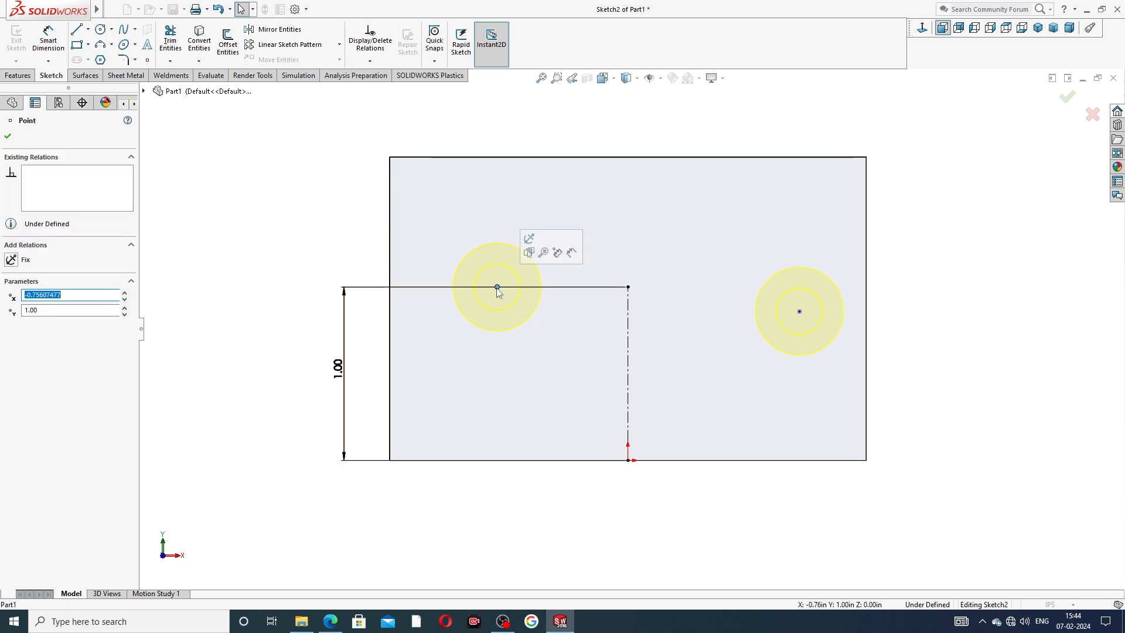
pyautogui.keyDown('ctrl'); pyautogui.click(628, 288); pyautogui.keyUp('ctrl')
pyautogui.keyDown('ctrl'); pyautogui.click(800, 312); pyautogui.keyUp('ctrl')
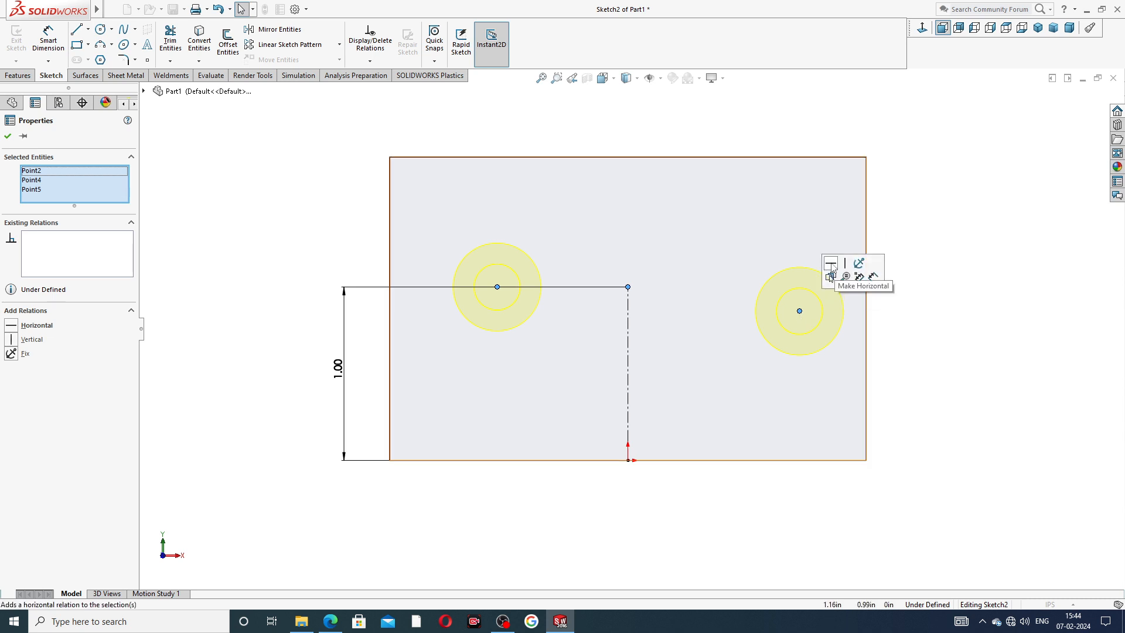
pyautogui.click(830, 265)
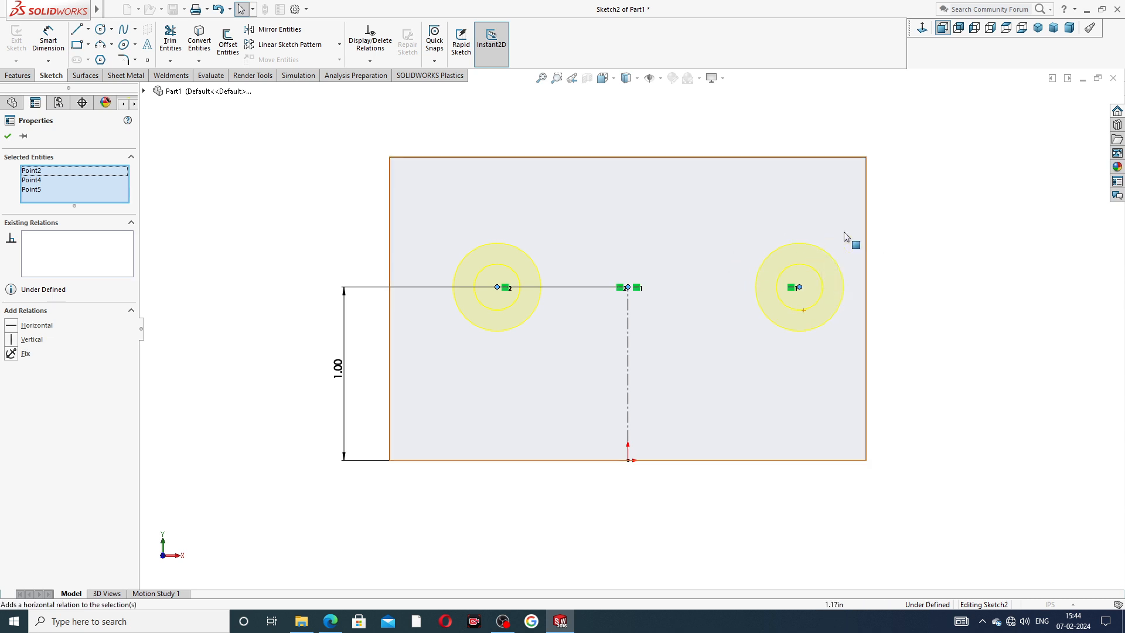
pyautogui.click(915, 239)
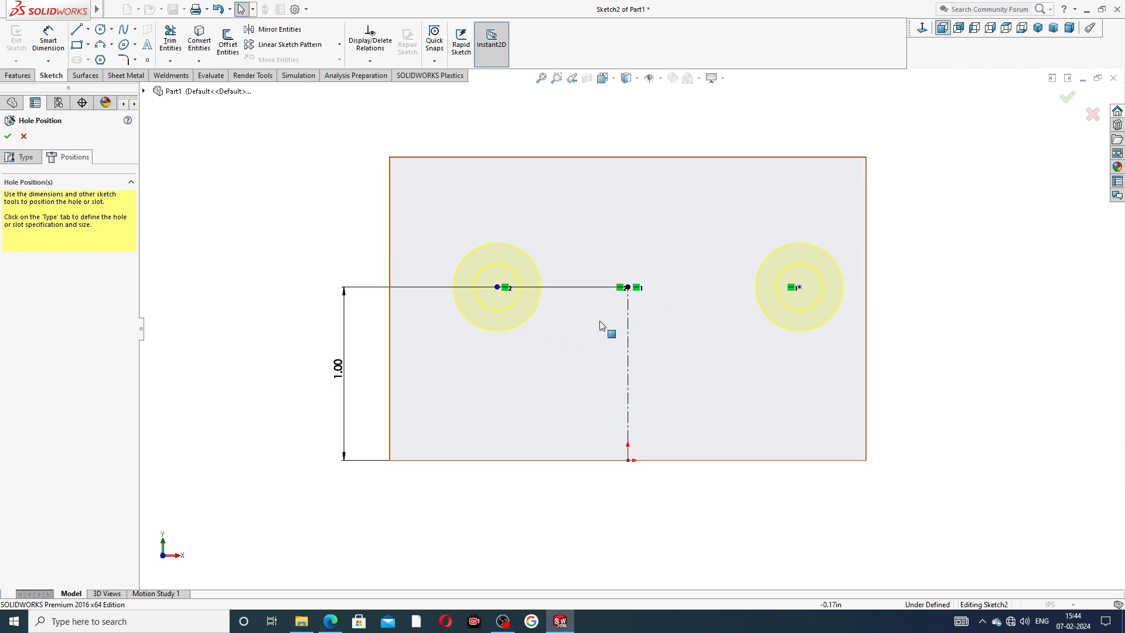
# - Make the two hole points symmetric about the vertical centerline
pyautogui.click(628, 324)
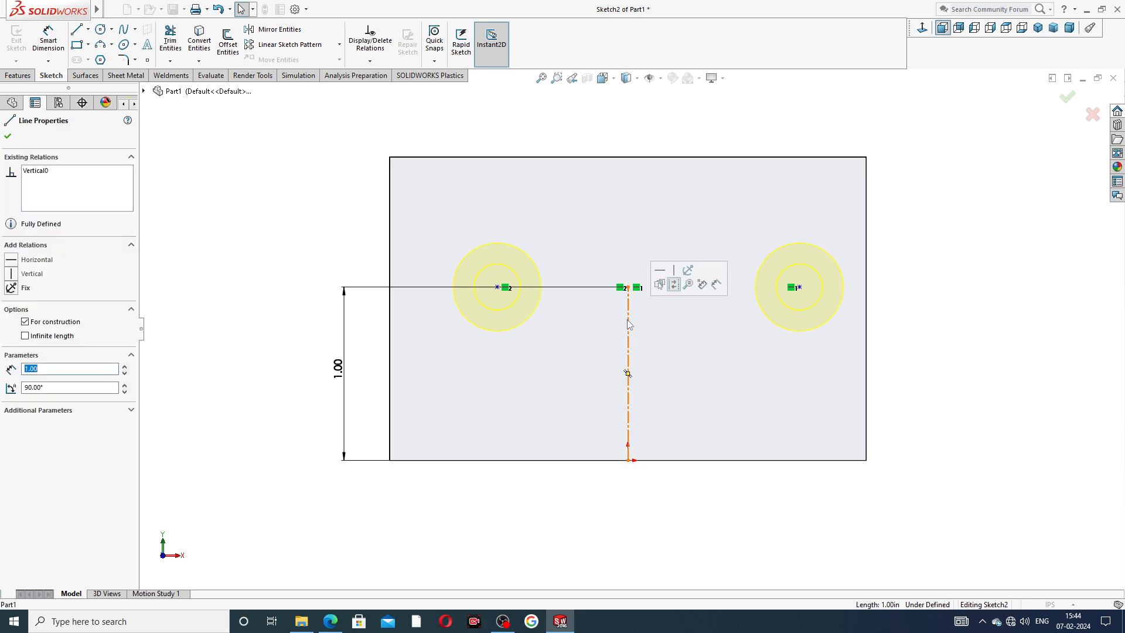
pyautogui.keyDown('ctrl'); pyautogui.click(799, 288); pyautogui.keyUp('ctrl')
pyautogui.click(497, 287)
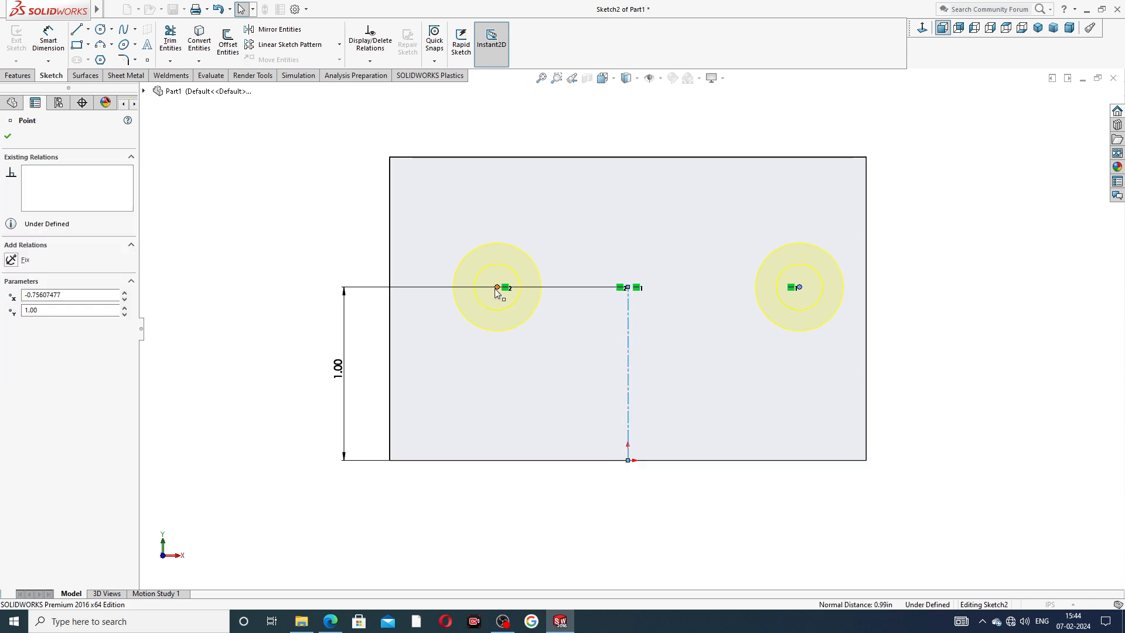
pyautogui.keyDown('ctrl'); pyautogui.click(497, 288); pyautogui.keyUp('ctrl')
pyautogui.click(528, 240)
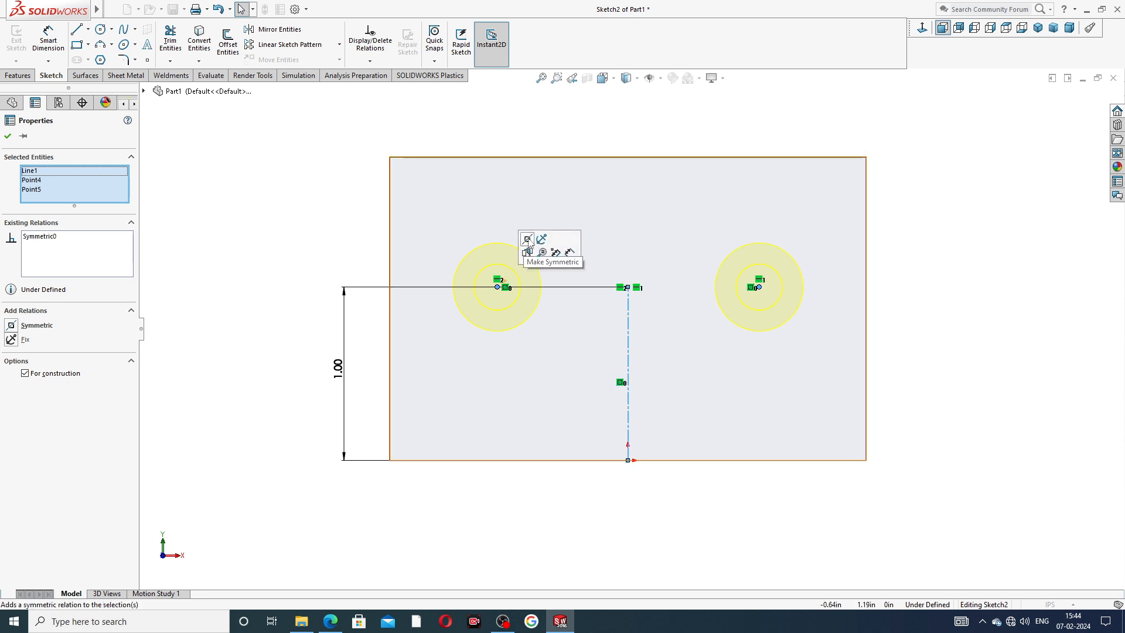
pyautogui.click(905, 268)
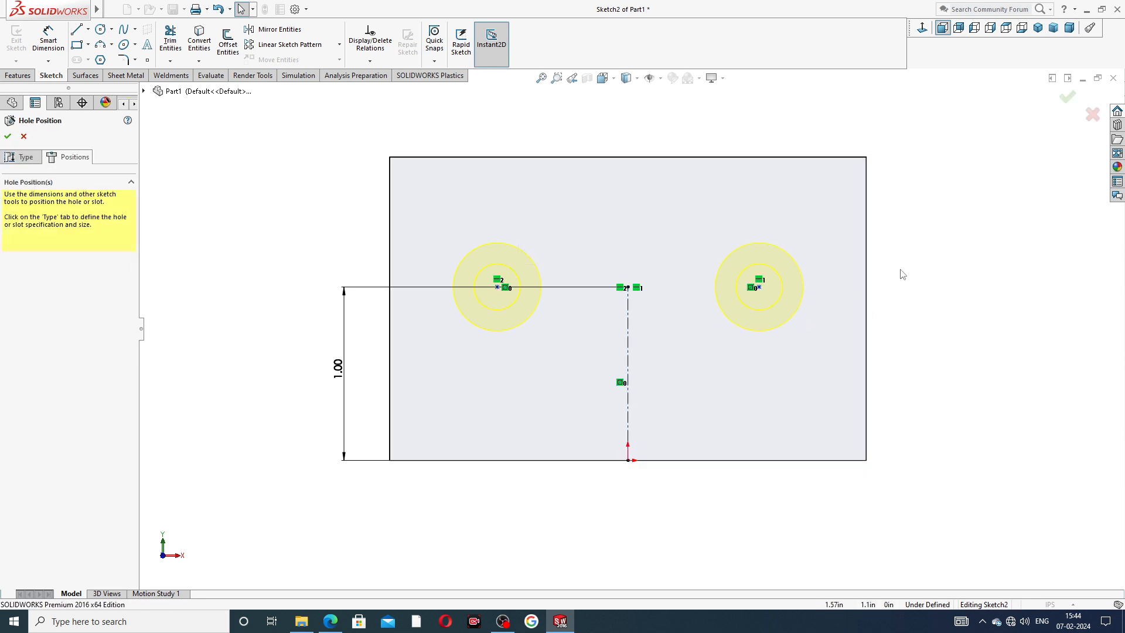
# - Dimension the horizontal spacing between the two hole points to 1.5 in
pyautogui.click(50, 40)
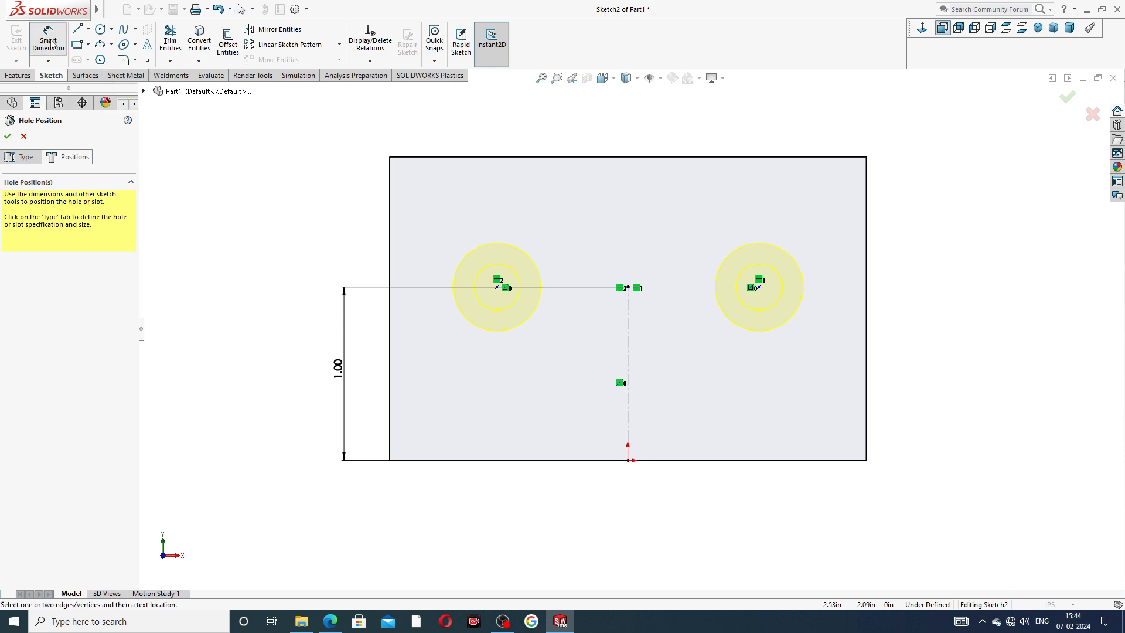
pyautogui.click(498, 287)
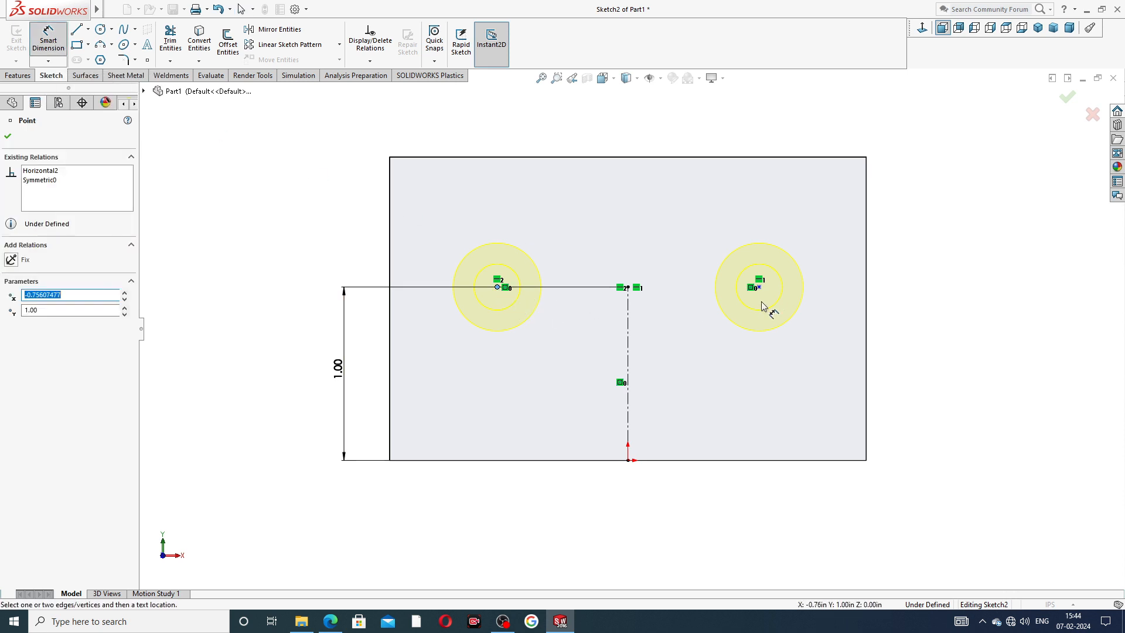
pyautogui.click(760, 288)
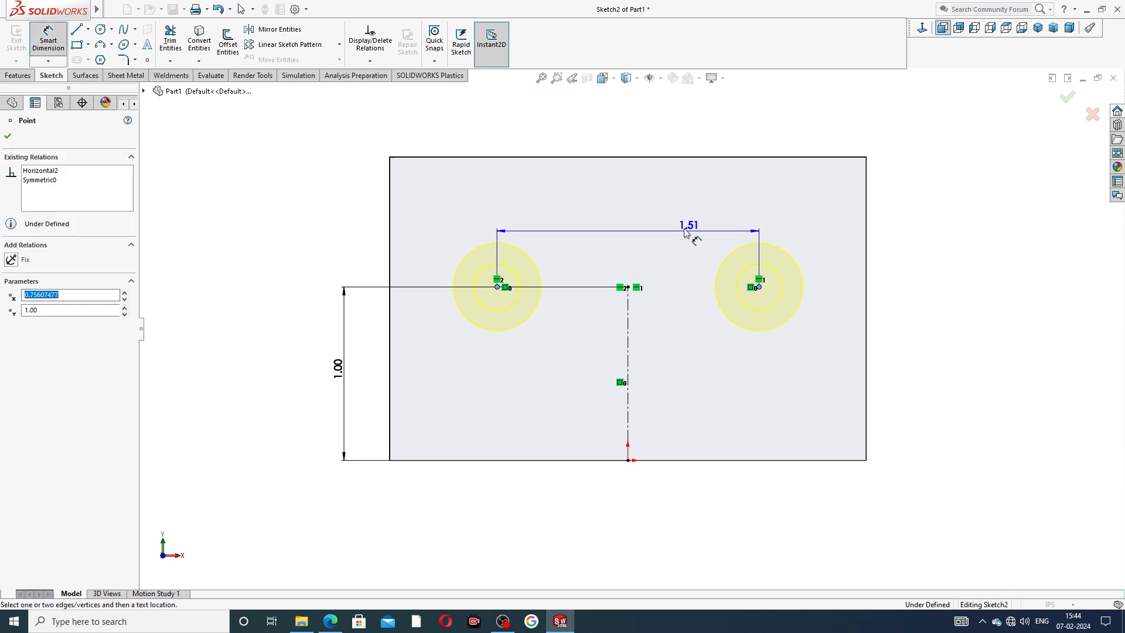
pyautogui.click(642, 227)
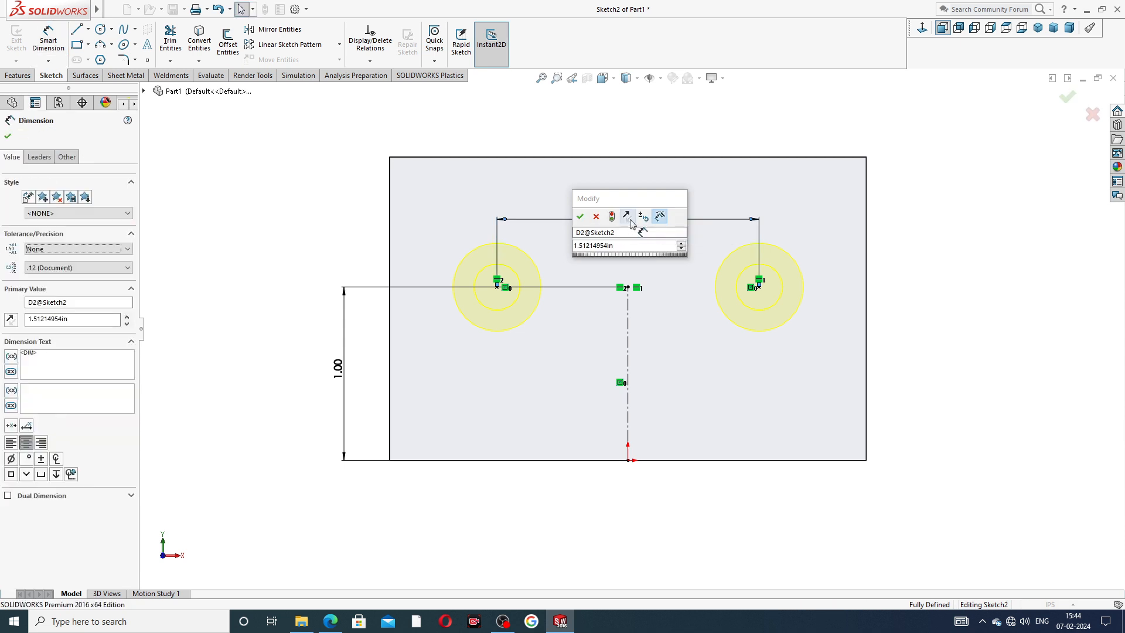
pyautogui.press('Return')
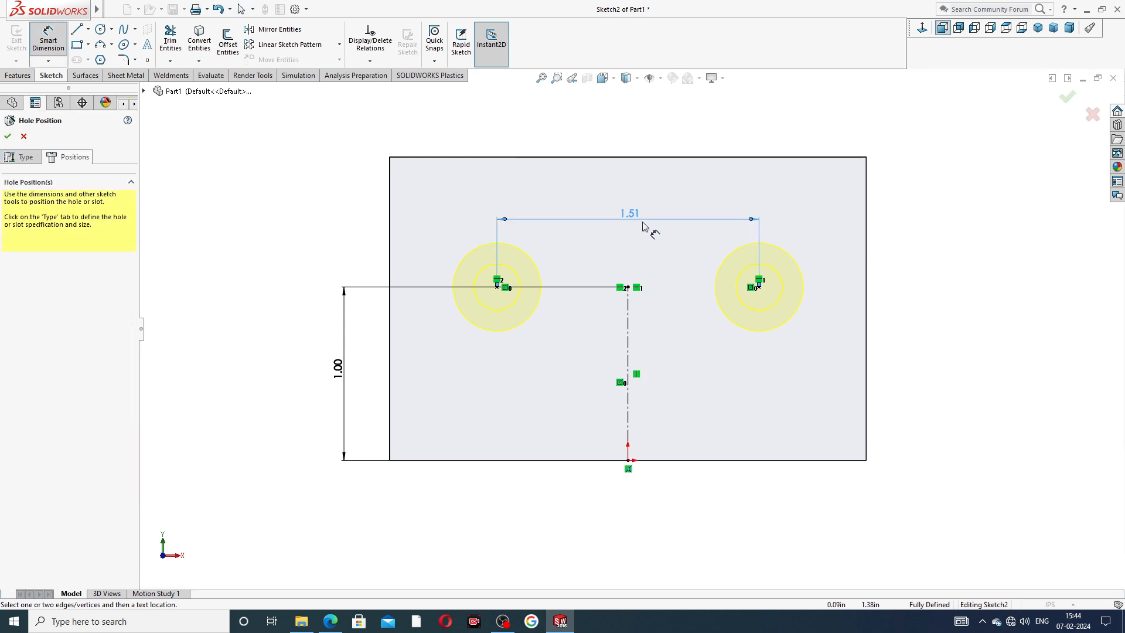
pyautogui.doubleClick(629, 214)
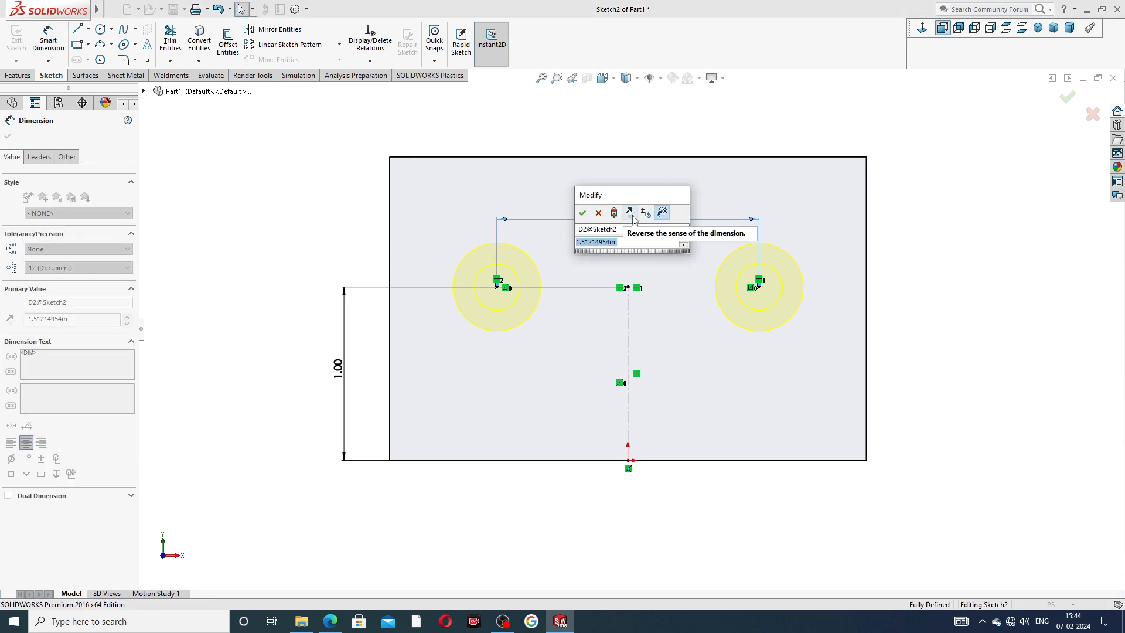
pyautogui.write('1.5')
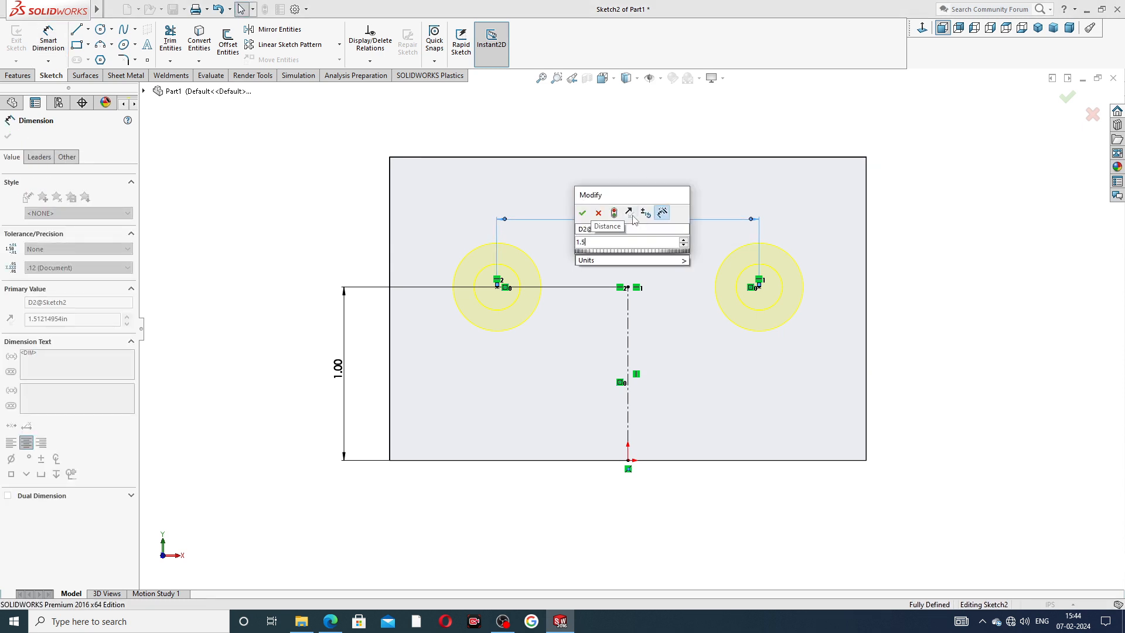
pyautogui.press('Return')
pyautogui.click(959, 209)
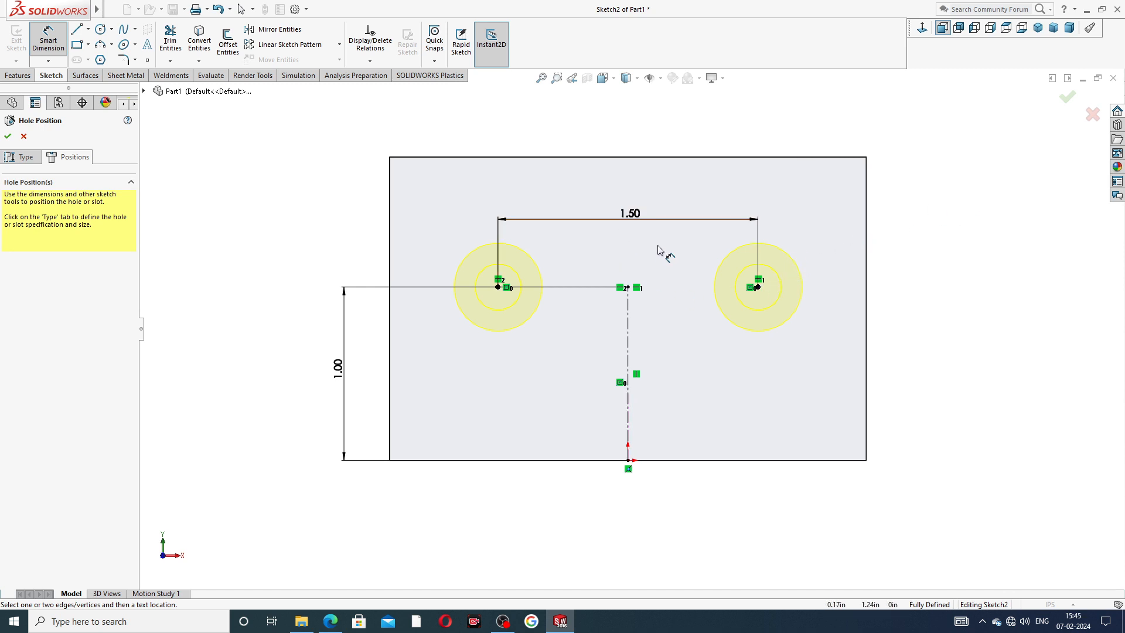
pyautogui.rightClick(1006, 160)
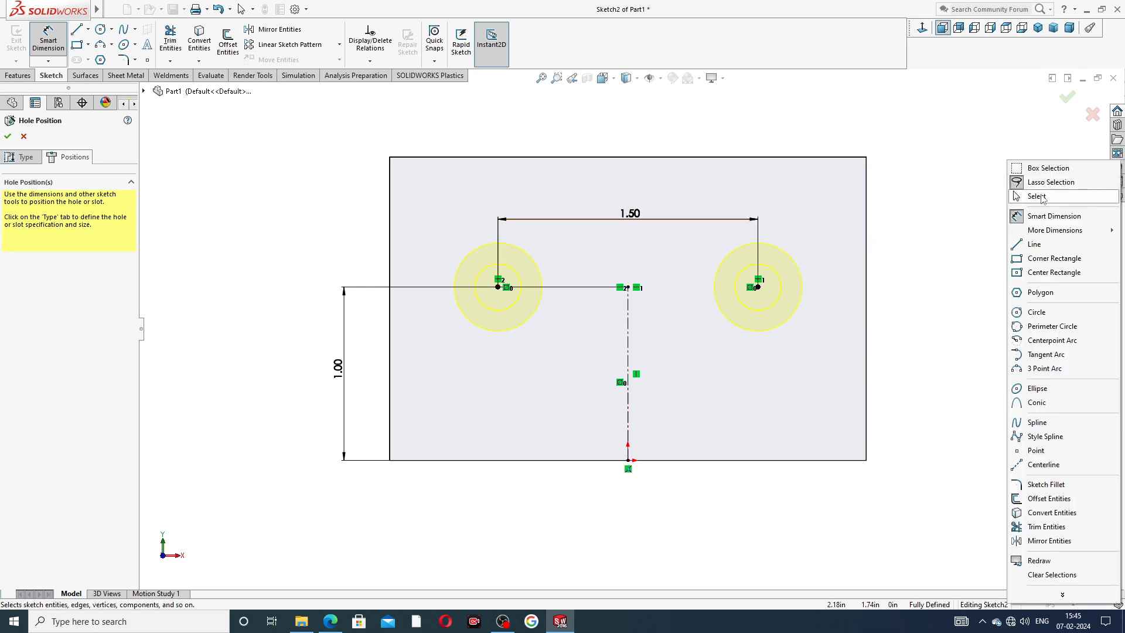
pyautogui.click(1025, 197)
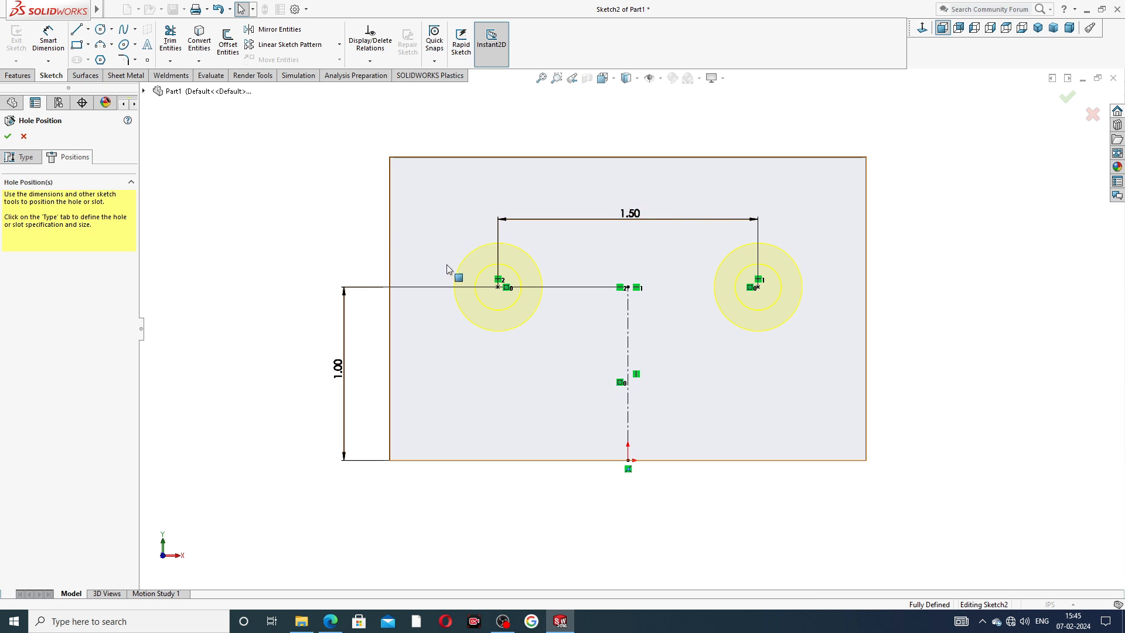
# - Check the jaw plate PDF drawing in the browser, and finish the two countersunk holes in SOLIDWORKS
pyautogui.click(339, 626)
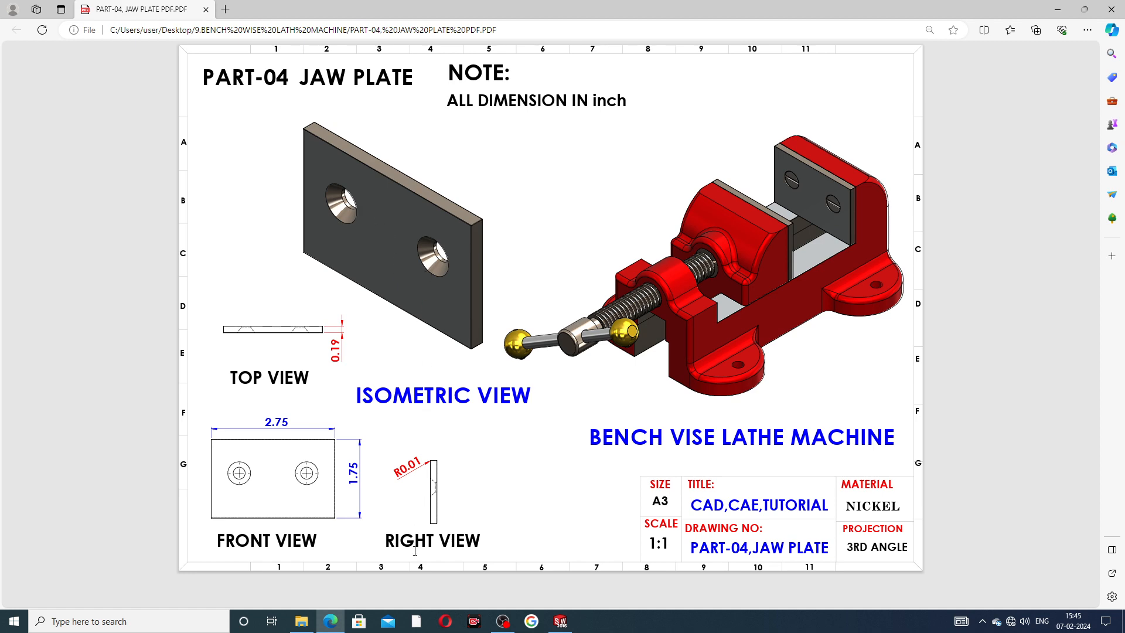
pyautogui.click(329, 621)
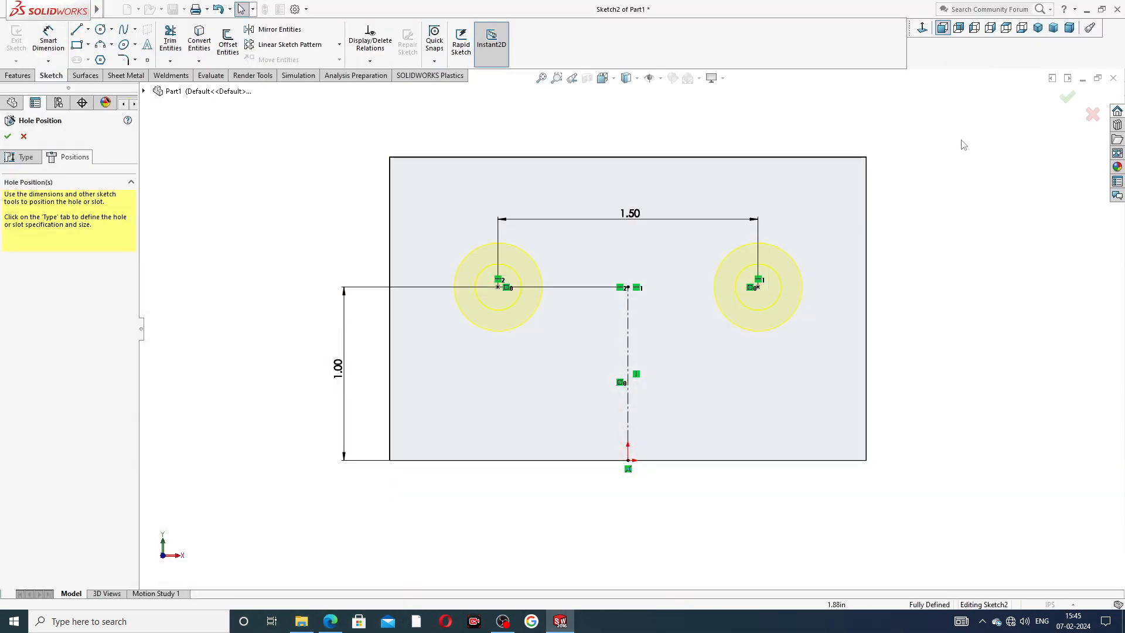
pyautogui.click(1068, 97)
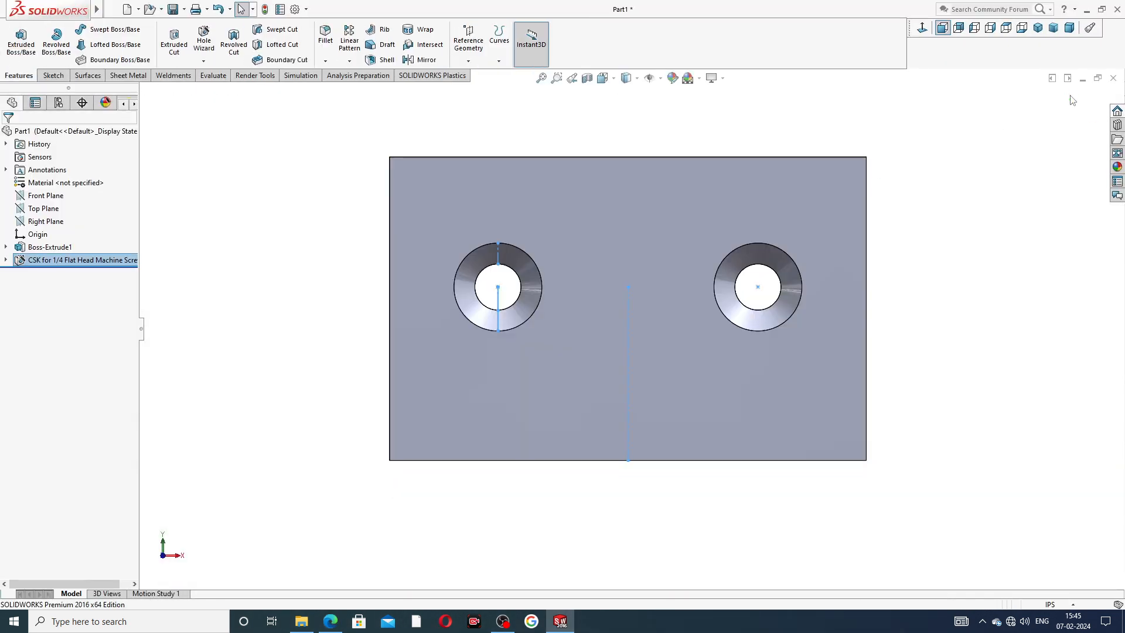
# - Start a 0.01 in constant-radius fillet on the plate's top and right side faces
pyautogui.moveTo(1030, 155); pyautogui.dragTo(972, 211, button='middle')
pyautogui.scroll(2, 627, 211)
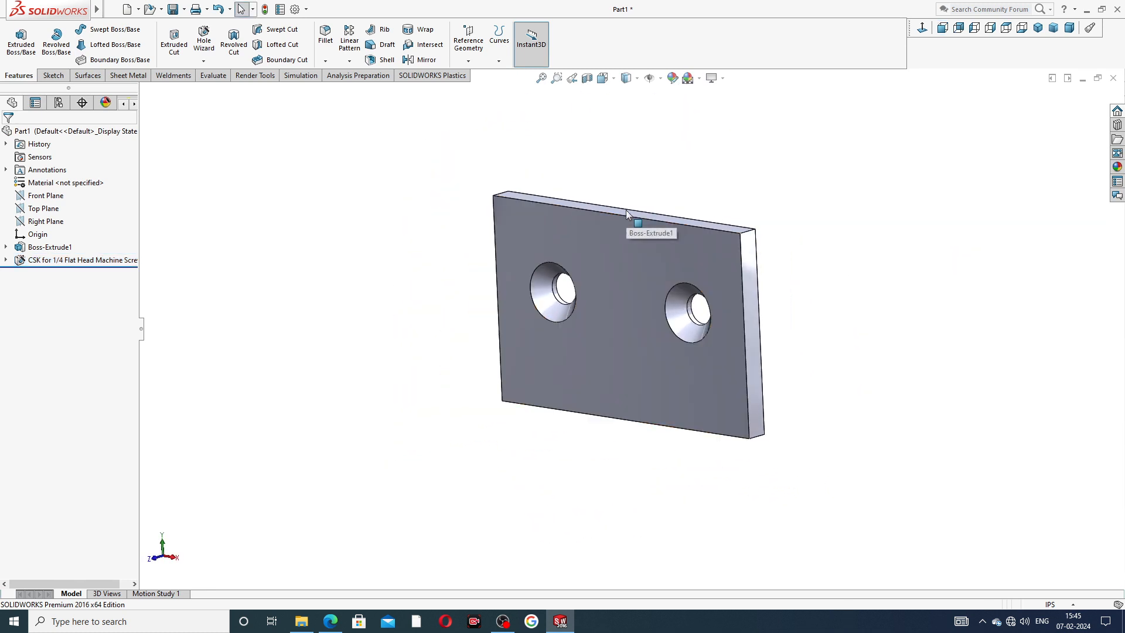
pyautogui.click(327, 39)
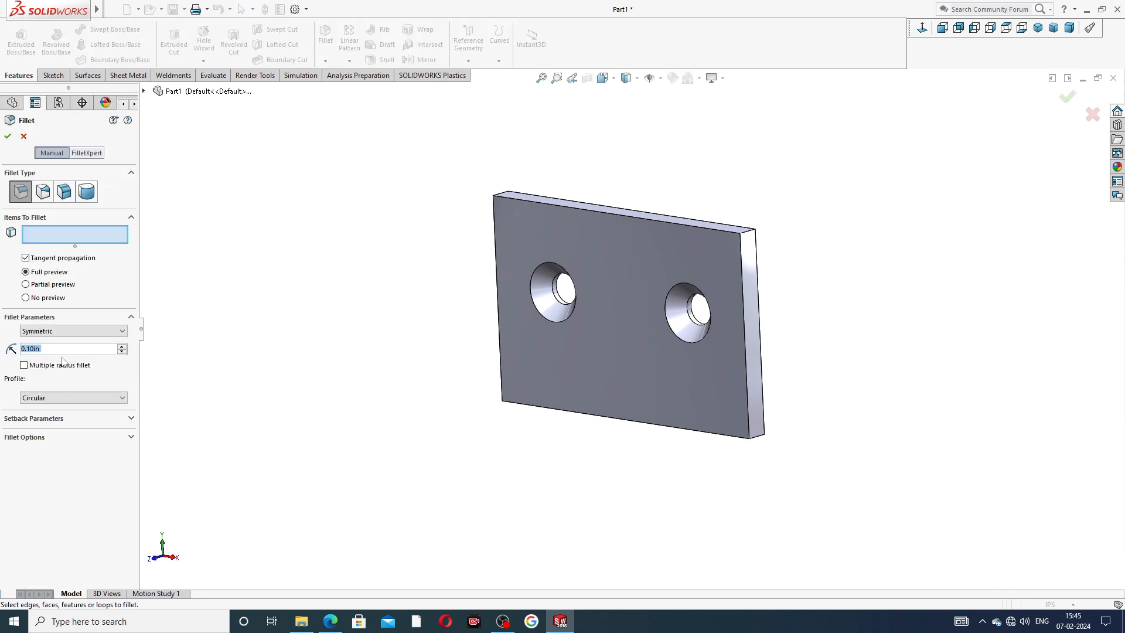
pyautogui.write('.01')
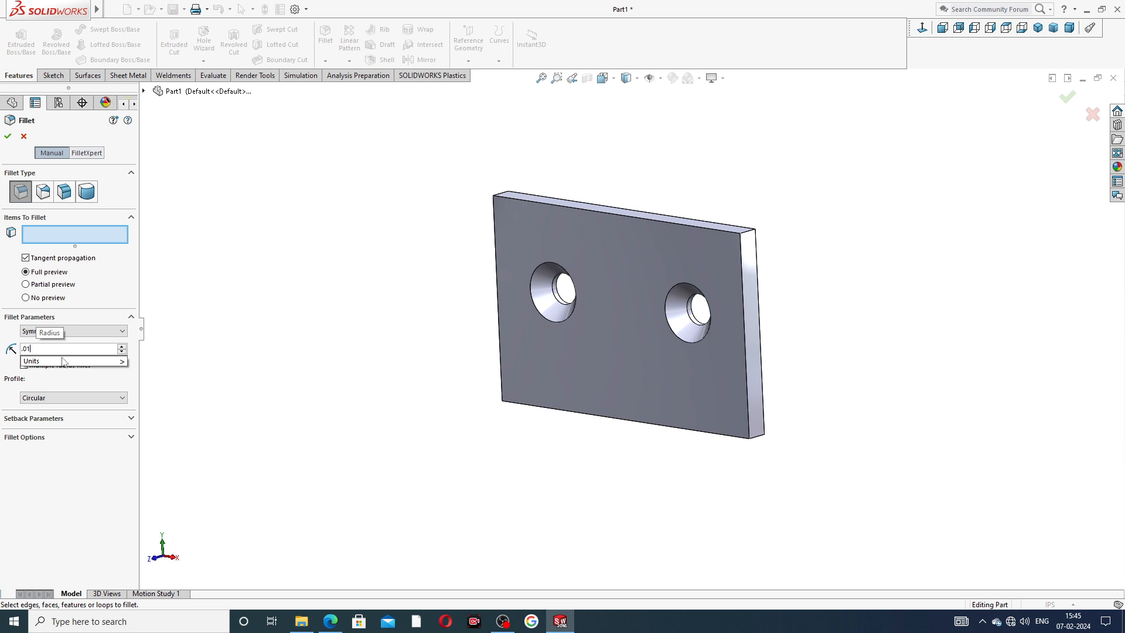
pyautogui.press('Return')
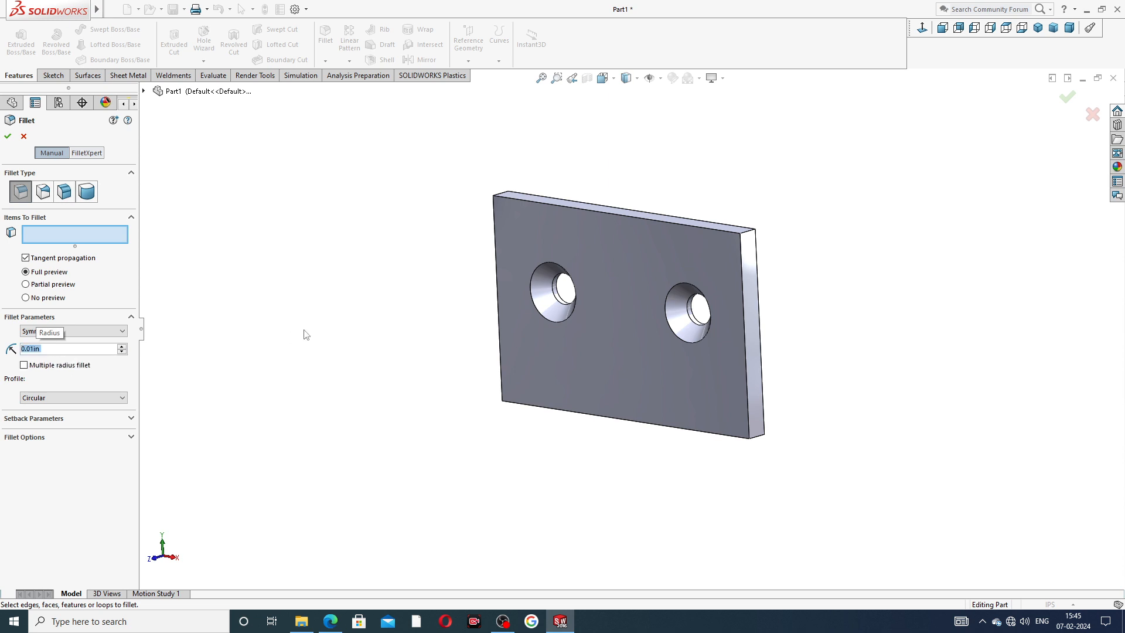
pyautogui.moveTo(650, 229); pyautogui.dragTo(651, 269, button='middle')
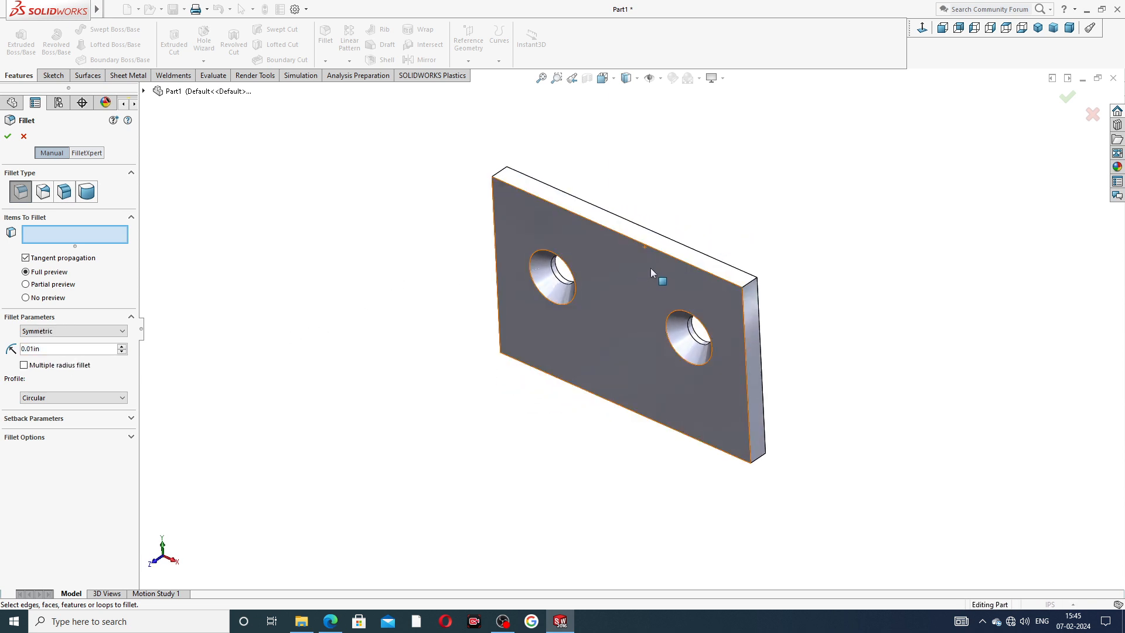
pyautogui.scroll(-3, 662, 255)
pyautogui.click(681, 244)
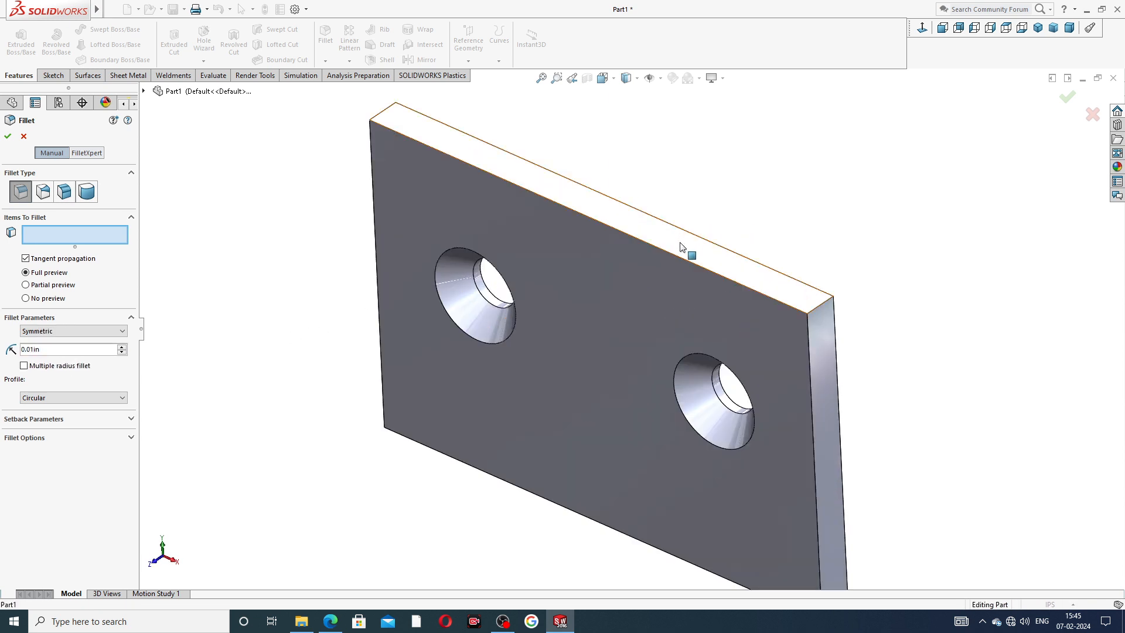
pyautogui.click(828, 371)
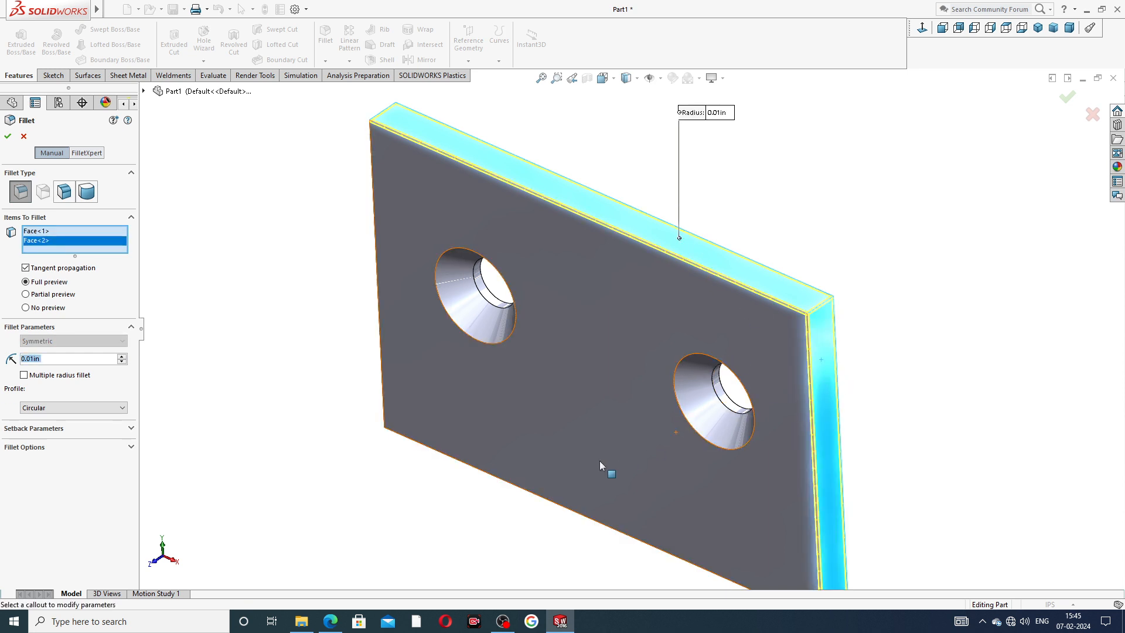
# - Add the plate's bottom and left side faces to the fillet and complete it
pyautogui.moveTo(603, 464); pyautogui.dragTo(651, 364, button='middle')
pyautogui.click(650, 414)
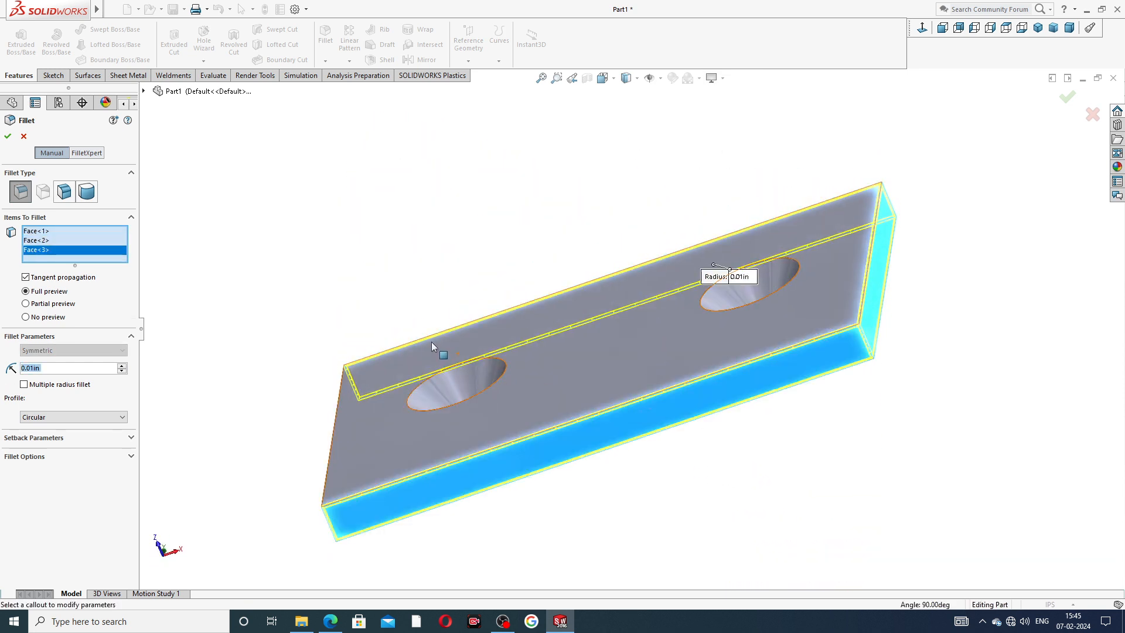
pyautogui.moveTo(435, 346); pyautogui.dragTo(563, 389, button='middle')
pyautogui.click(516, 387)
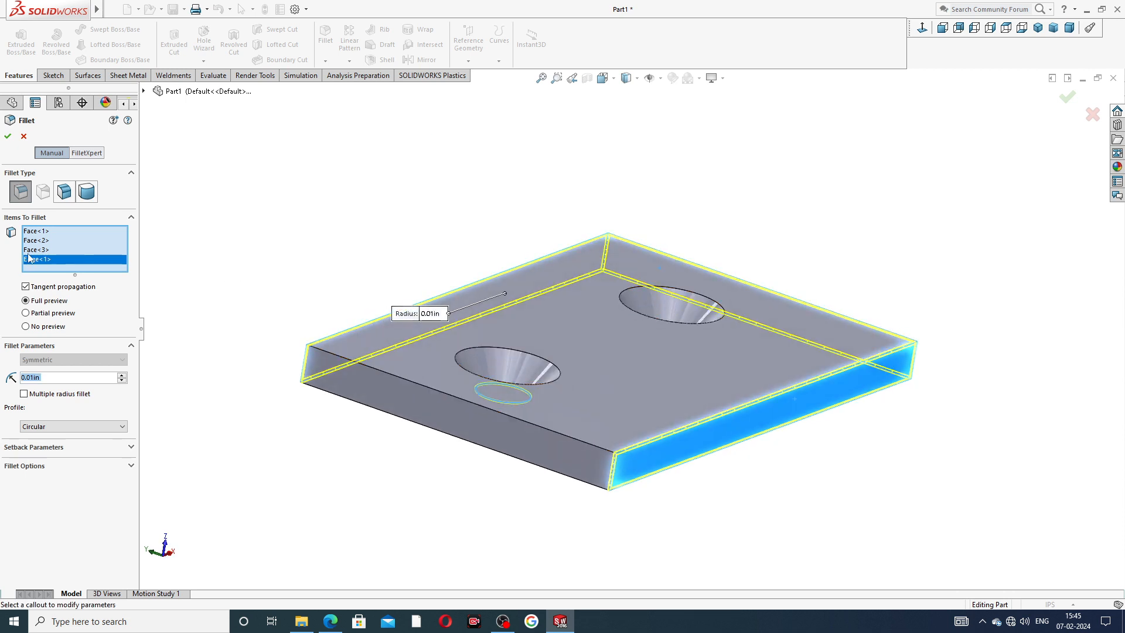
pyautogui.rightClick(28, 259)
pyautogui.click(62, 279)
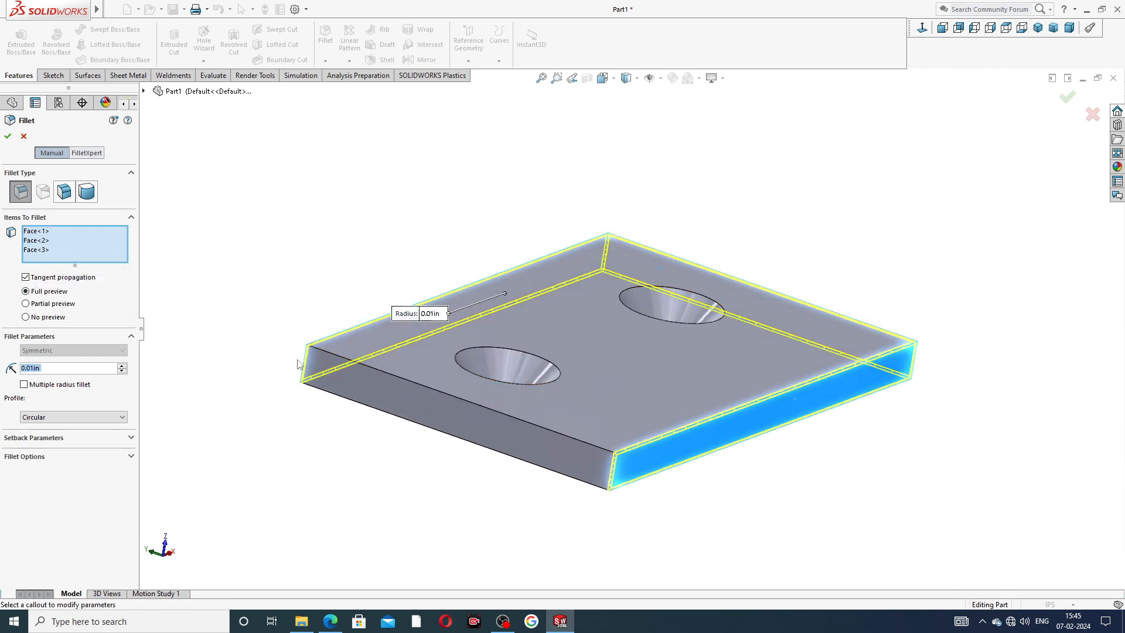
pyautogui.click(466, 427)
pyautogui.moveTo(466, 428); pyautogui.dragTo(381, 506, button='middle')
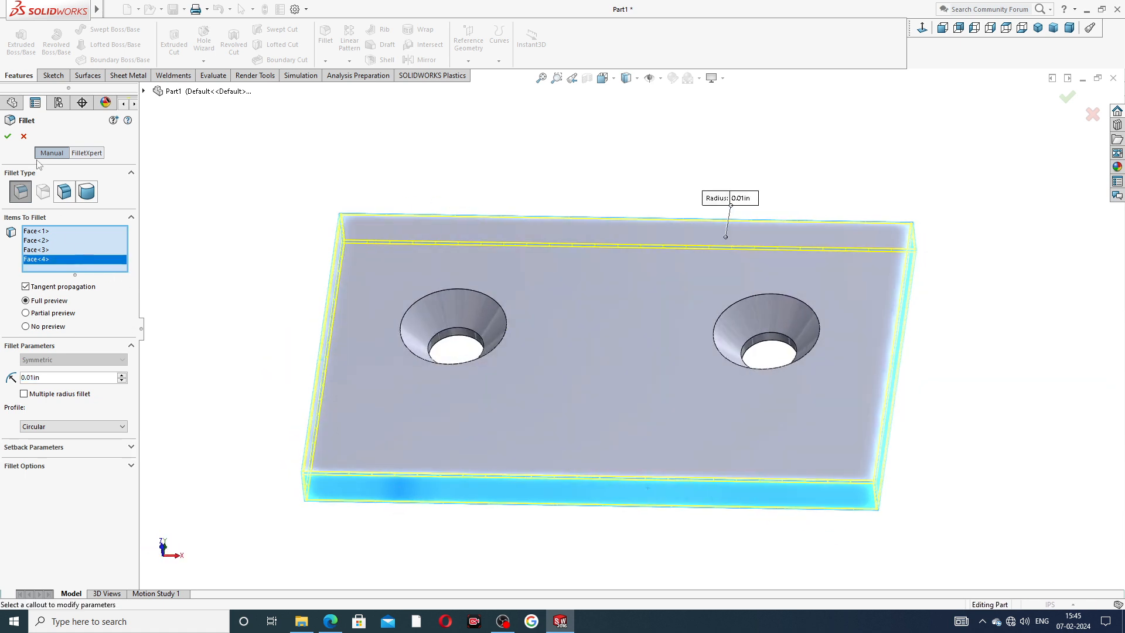
pyautogui.click(8, 137)
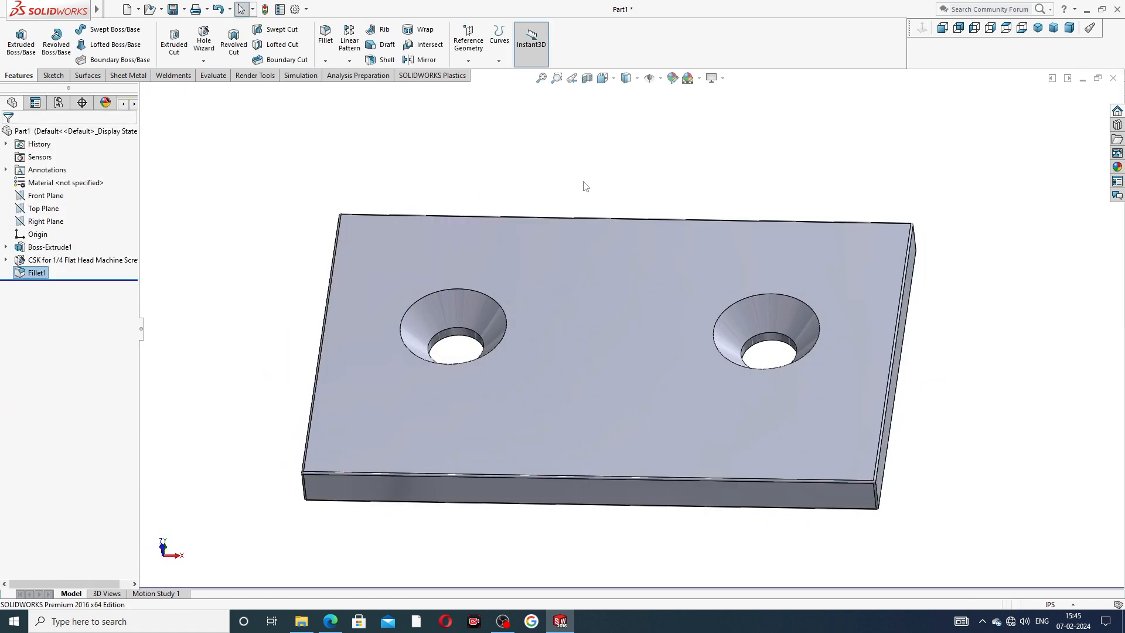
# - Show the plate in isometric view and apply the chromium plate metal appearance to it
pyautogui.moveTo(697, 178); pyautogui.dragTo(521, 314, button='middle')
pyautogui.moveTo(847, 133); pyautogui.dragTo(967, 70, button='middle')
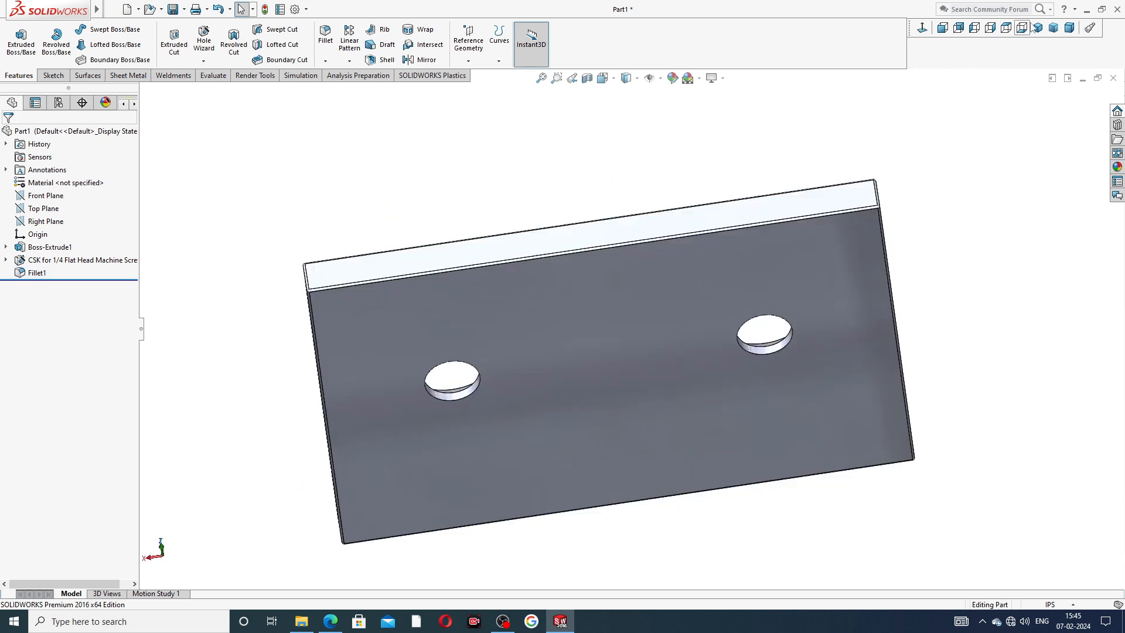
pyautogui.click(1038, 27)
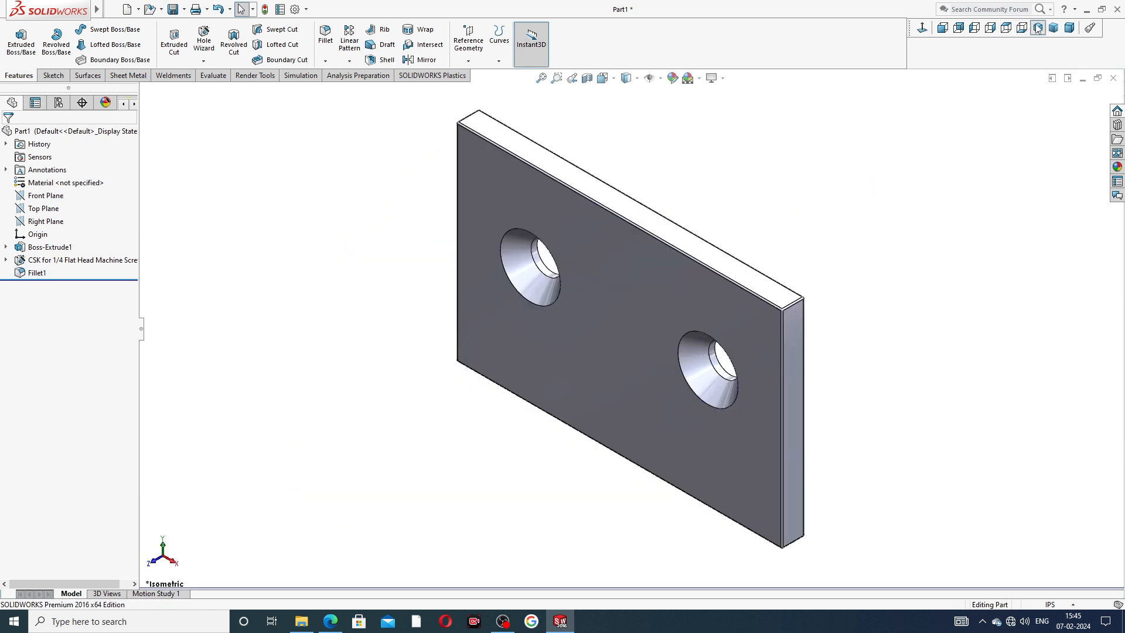
pyautogui.click(1116, 165)
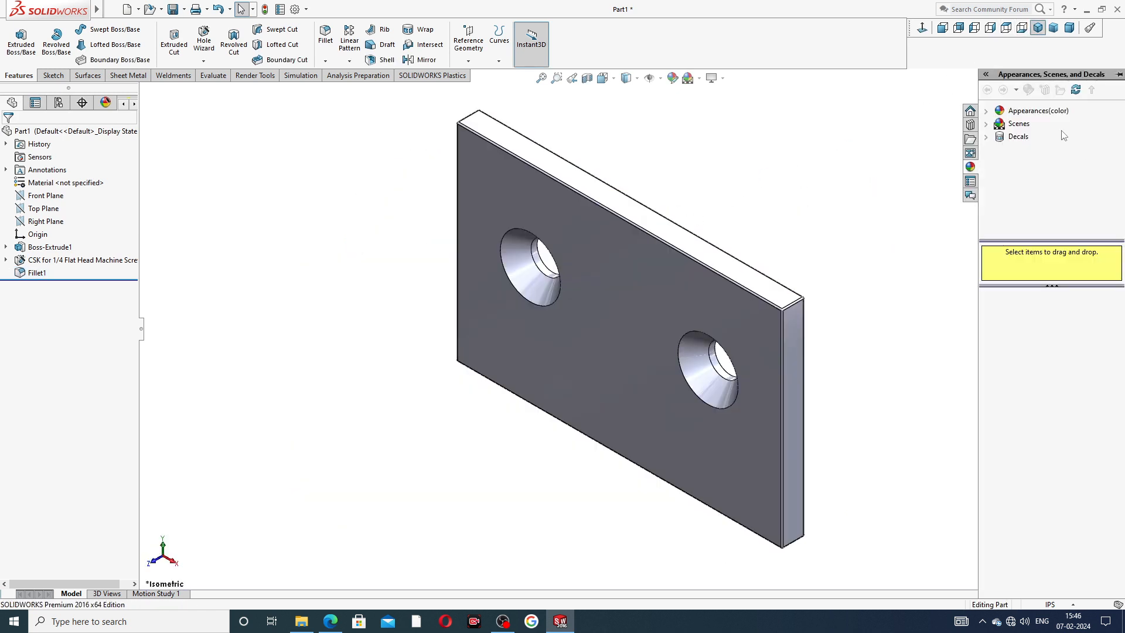
pyautogui.click(1037, 111)
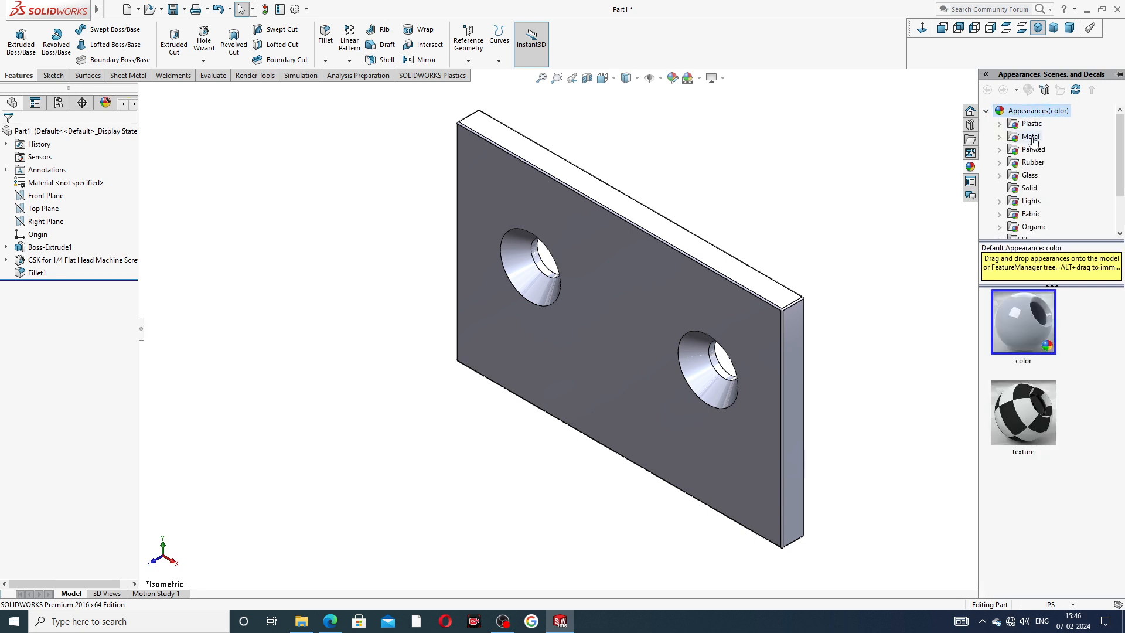
pyautogui.click(1031, 136)
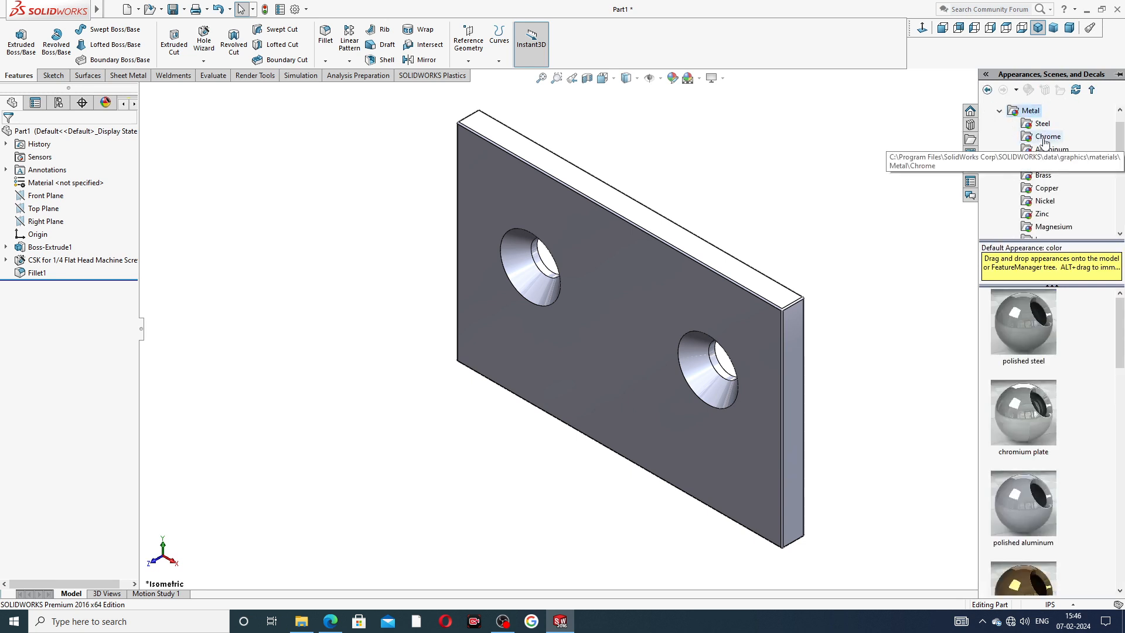
pyautogui.click(1046, 139)
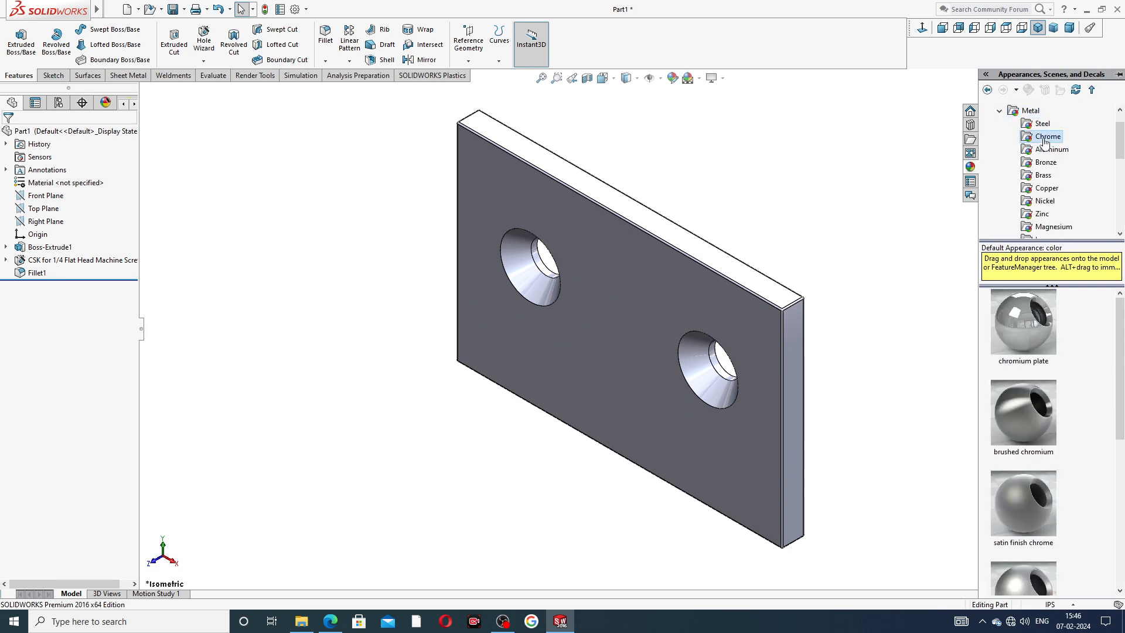
pyautogui.doubleClick(1028, 328)
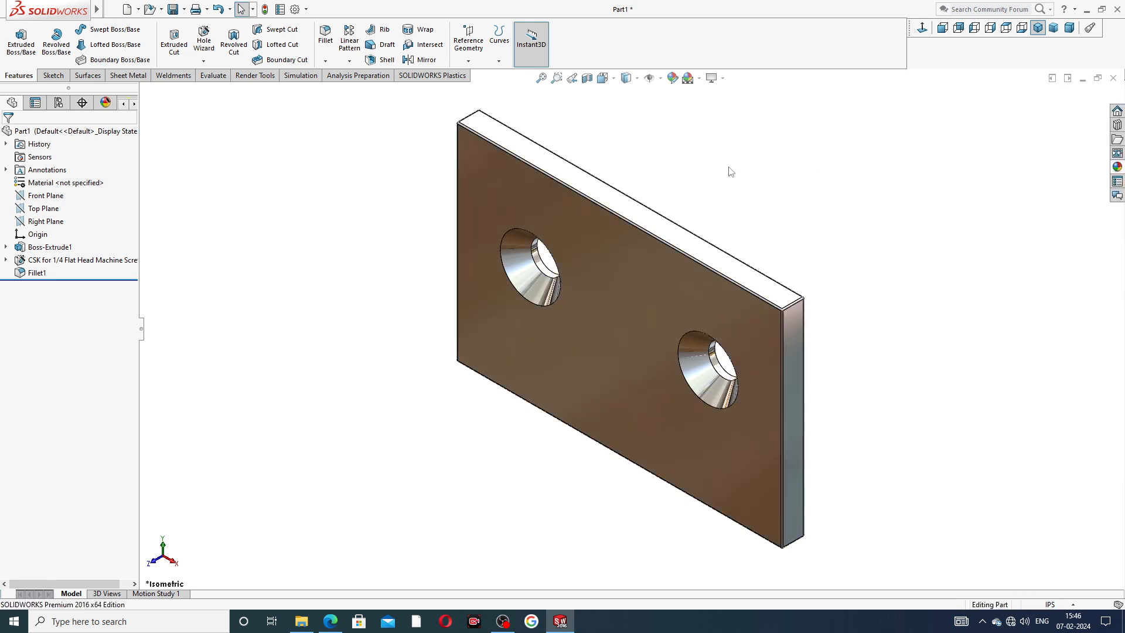
# - Check the material in the jaw plate PDF drawing in the browser, and apply the polished nickel appearance to the part in SOLIDWORKS
pyautogui.moveTo(730, 172); pyautogui.dragTo(613, 400, button='middle')
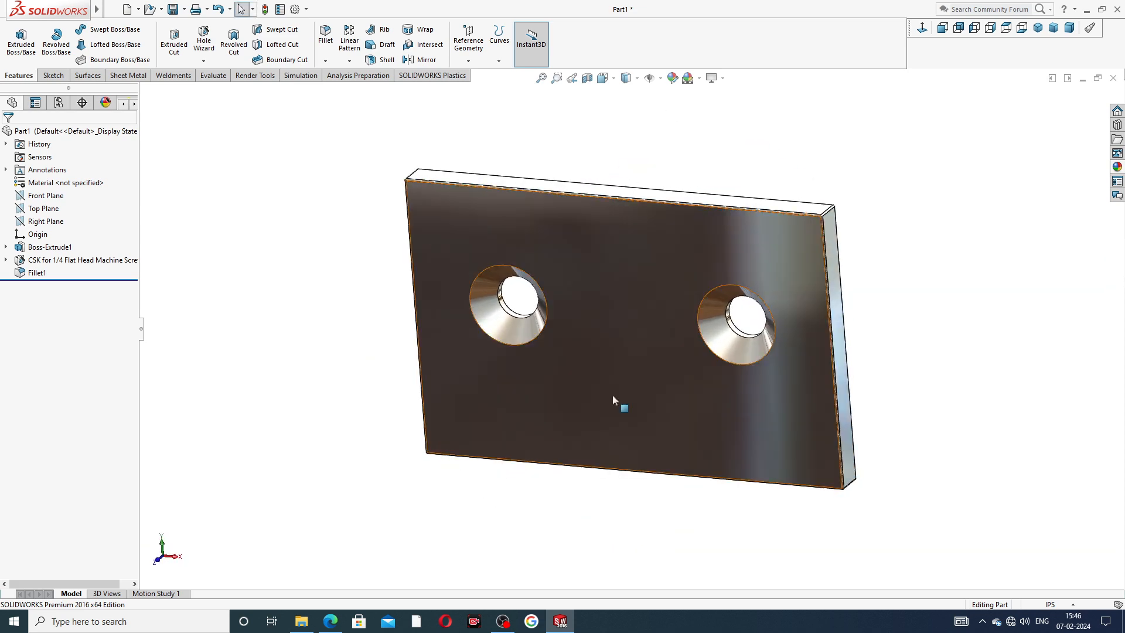
pyautogui.click(337, 622)
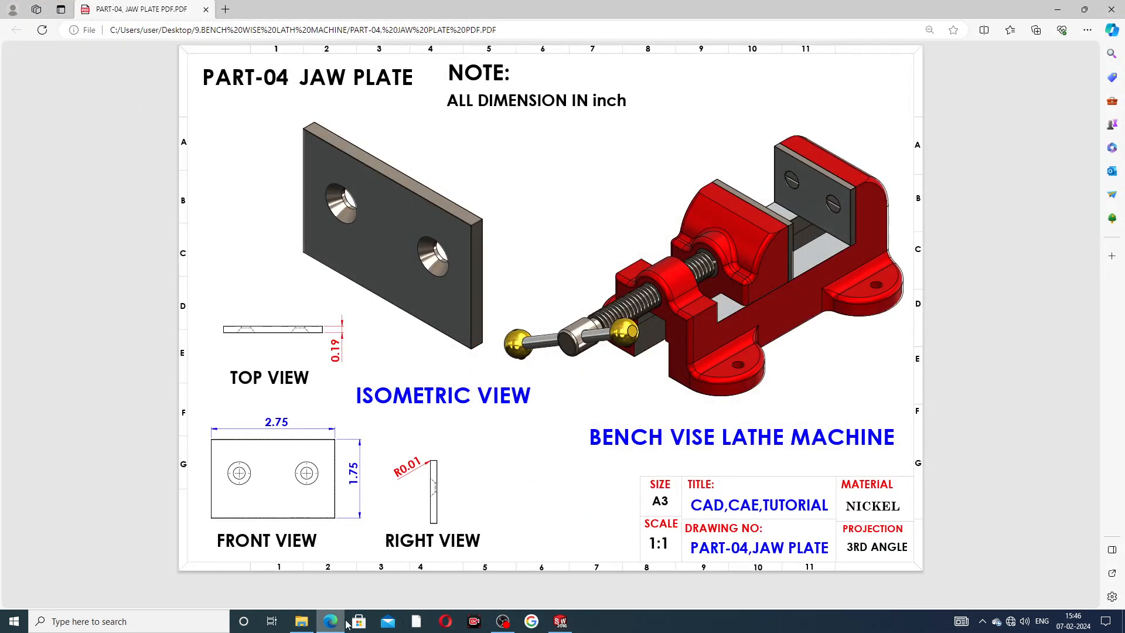
pyautogui.click(331, 622)
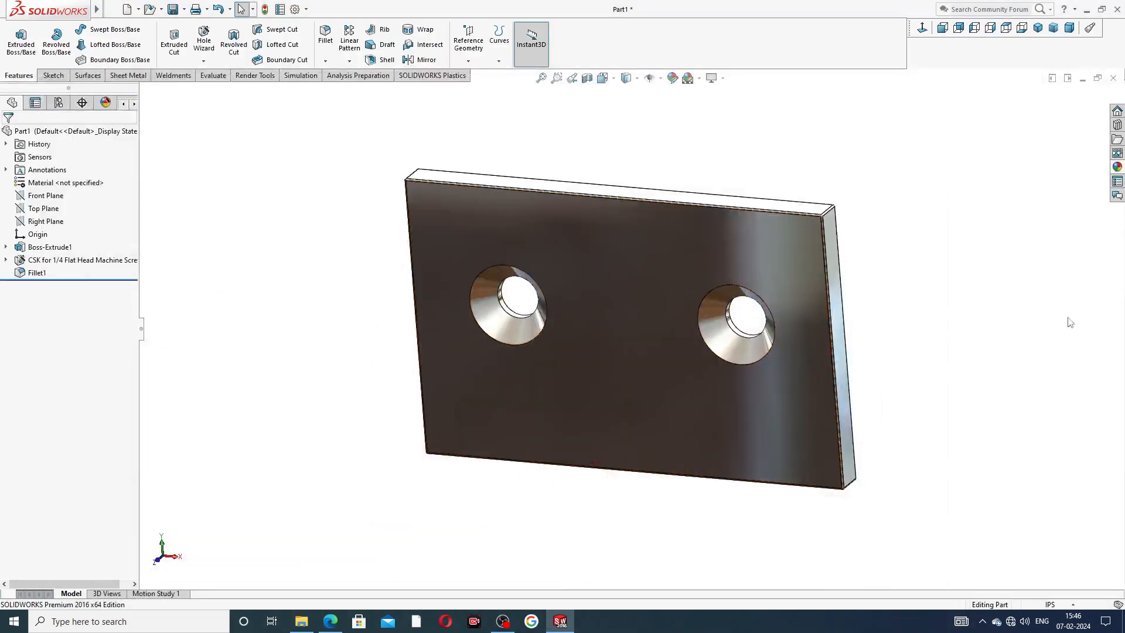
pyautogui.click(1117, 168)
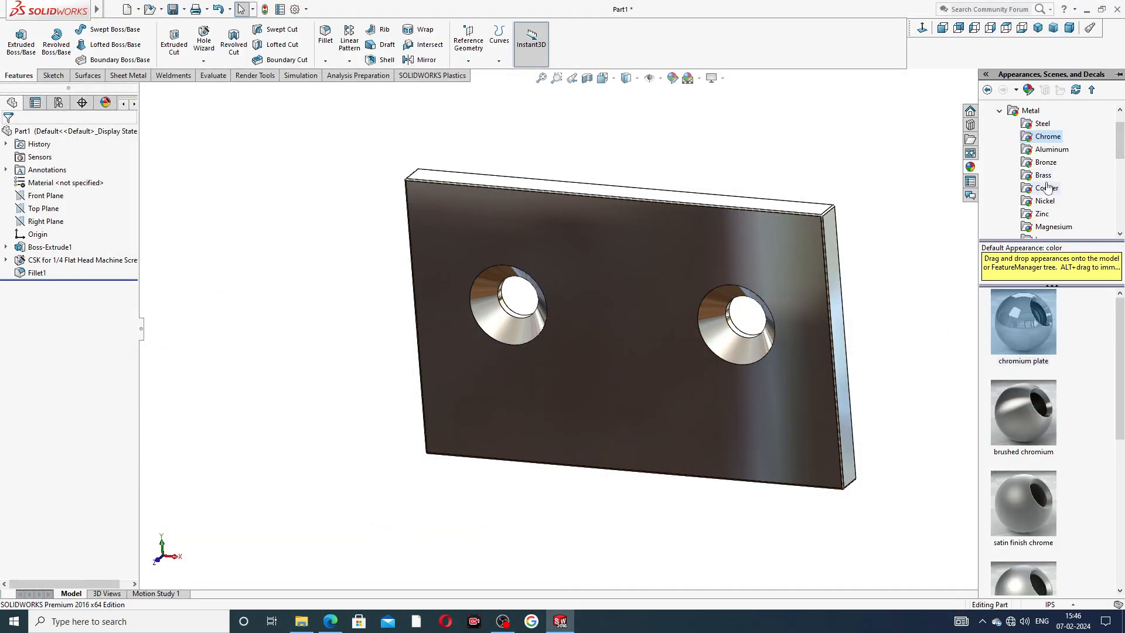
pyautogui.click(1045, 201)
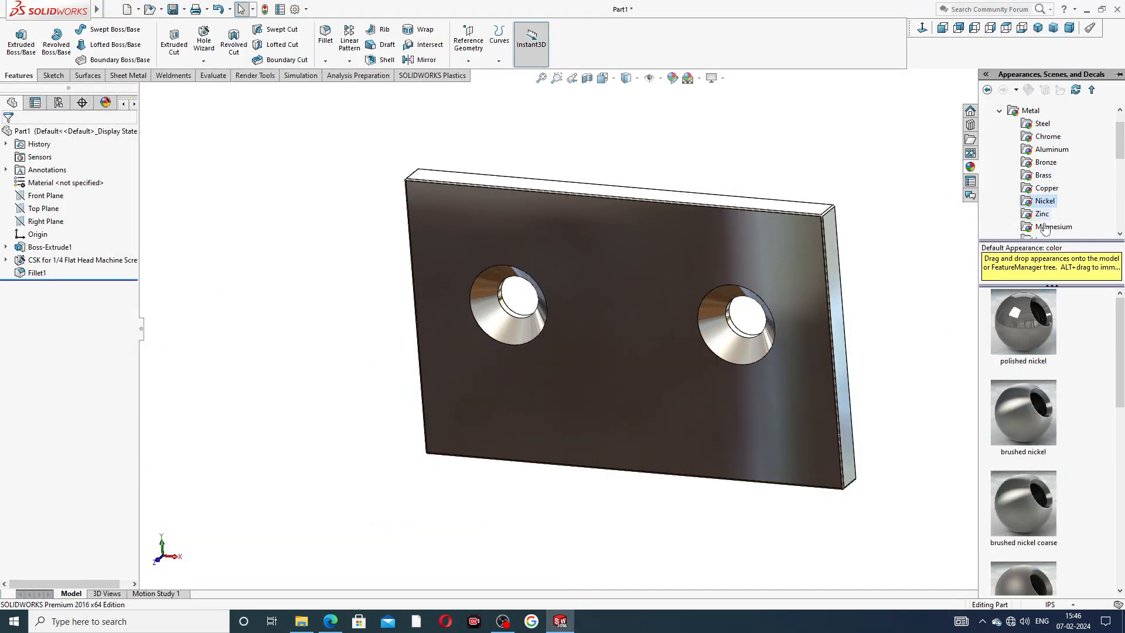
pyautogui.doubleClick(1033, 329)
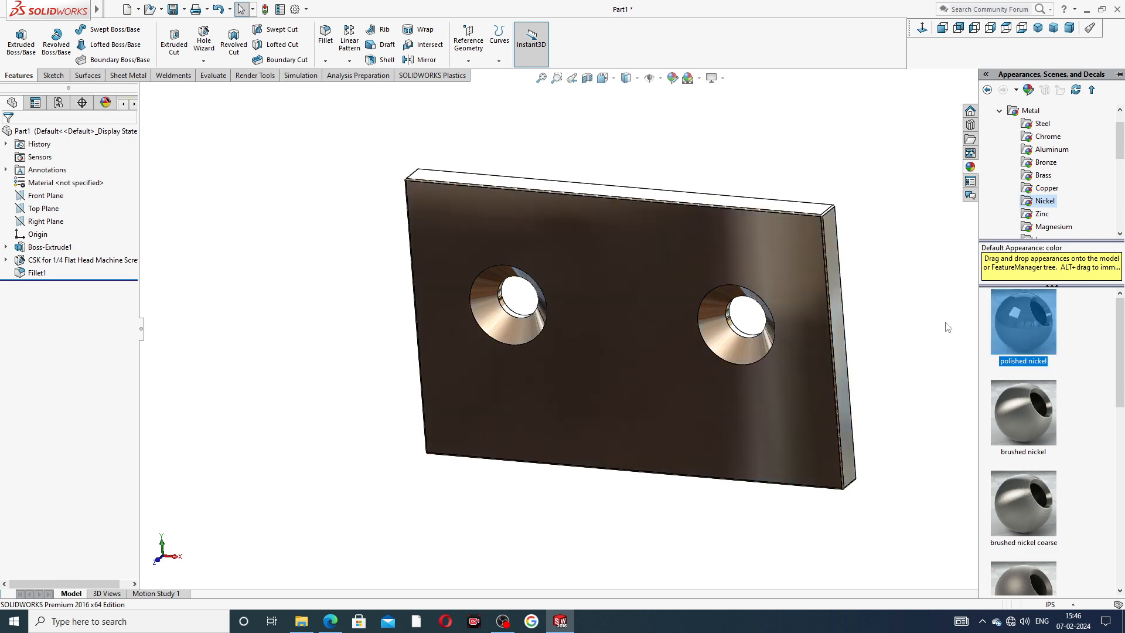
# - Inspect the finished jaw plate from several angles, and compare its isometric view with the PDF drawing in the browser
pyautogui.moveTo(898, 299); pyautogui.dragTo(904, 244, button='middle')
pyautogui.click(1038, 29)
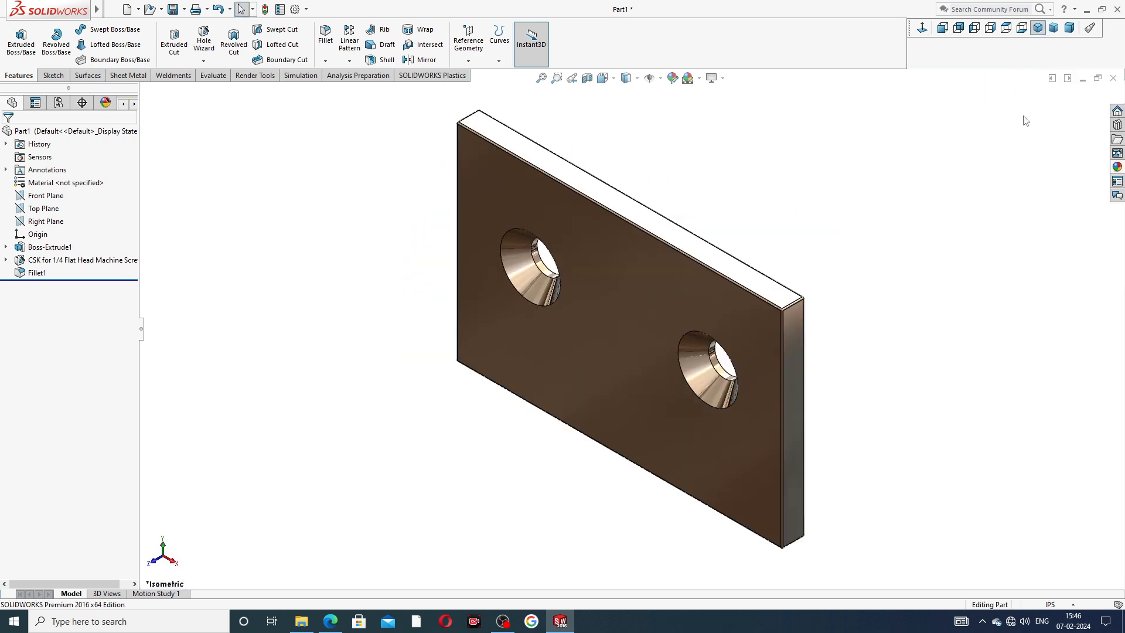
pyautogui.moveTo(686, 253); pyautogui.dragTo(690, 186, button='middle')
pyautogui.scroll(-2, 664, 240)
pyautogui.moveTo(818, 232); pyautogui.dragTo(785, 215, button='middle')
pyautogui.scroll(-1, 665, 254)
pyautogui.scroll(1, 660, 333)
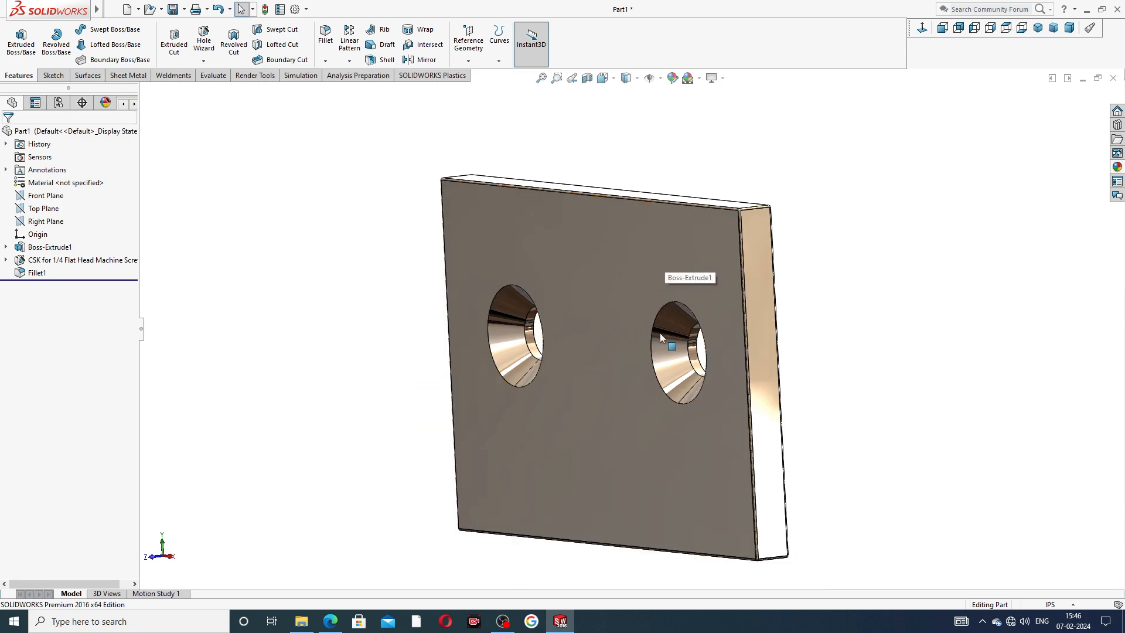
pyautogui.moveTo(619, 467)
pyautogui.mouseDown(button='middle')
pyautogui.moveTo(626, 428)
pyautogui.moveTo(786, 370)
pyautogui.moveTo(811, 384)
pyautogui.moveTo(726, 401)
pyautogui.moveTo(766, 410)
pyautogui.moveTo(739, 364)
pyautogui.mouseUp(button='middle')
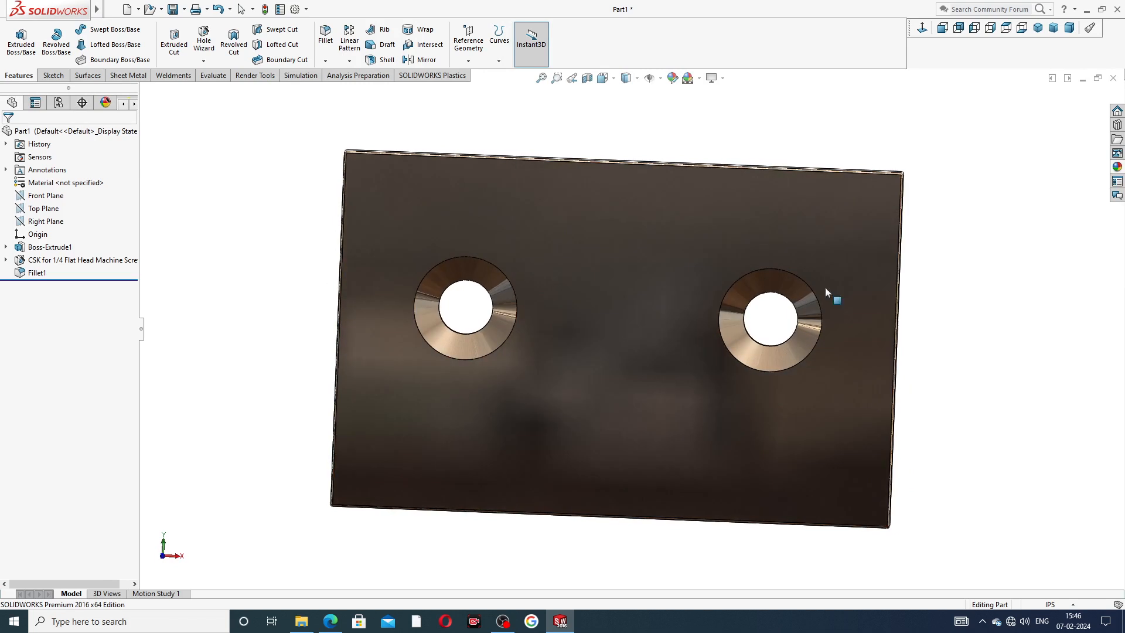
pyautogui.click(923, 28)
pyautogui.click(1038, 28)
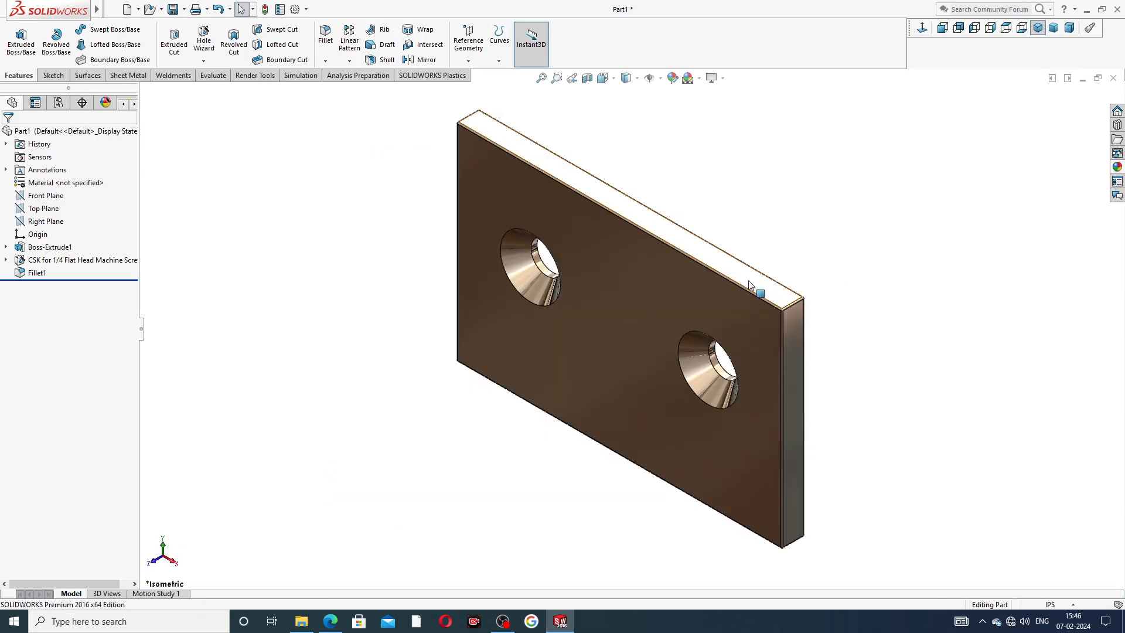
pyautogui.scroll(-2, 593, 176)
pyautogui.scroll(1, 674, 328)
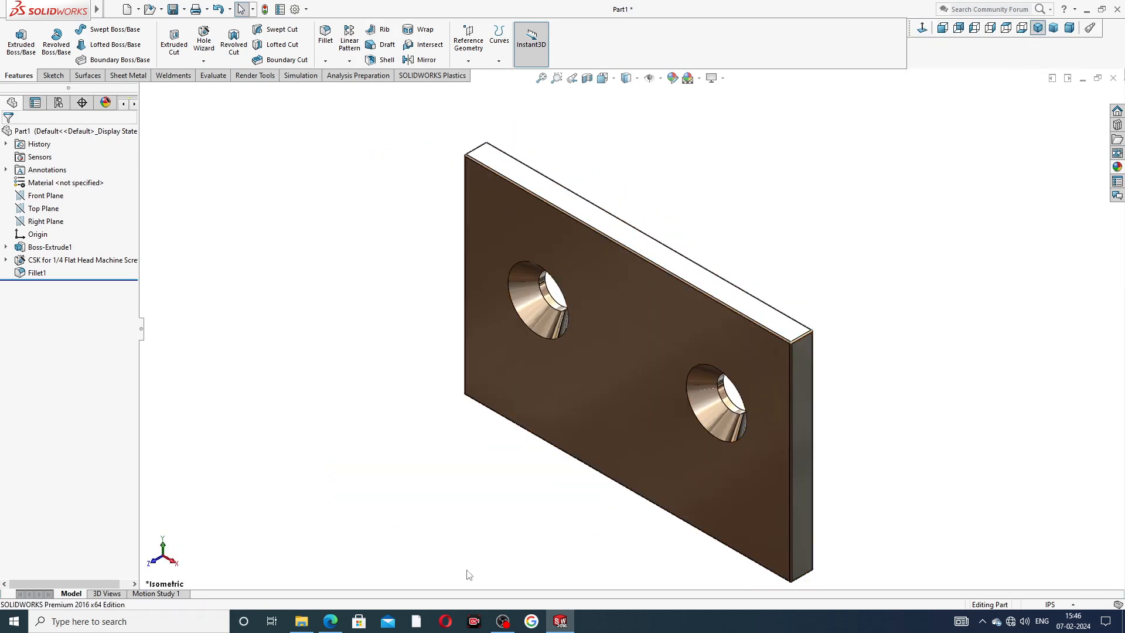
pyautogui.click(330, 621)
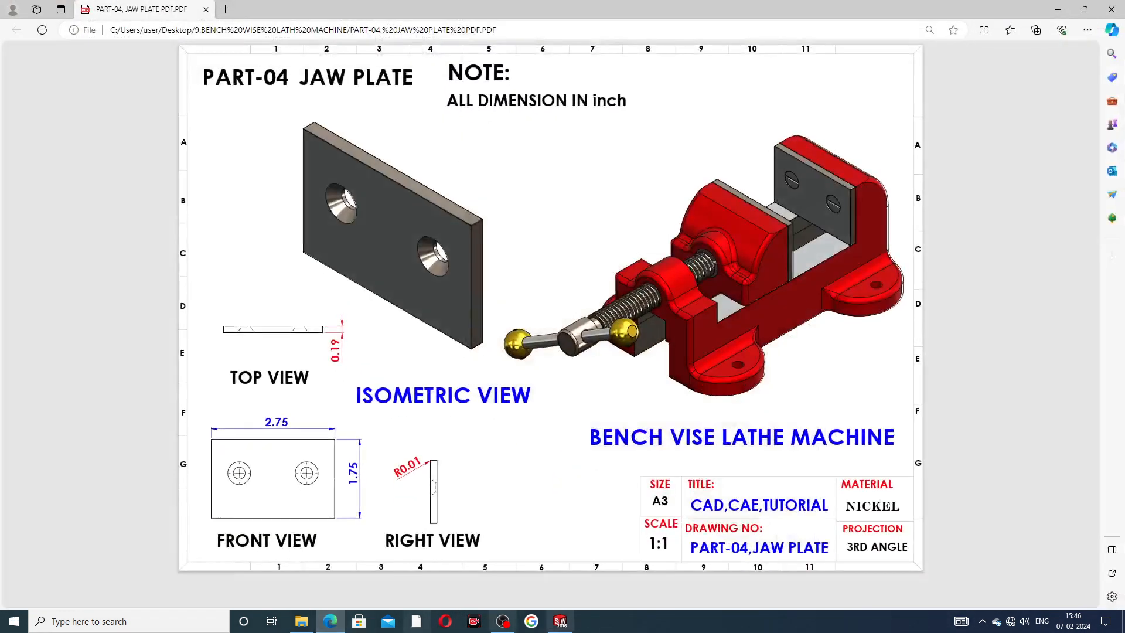